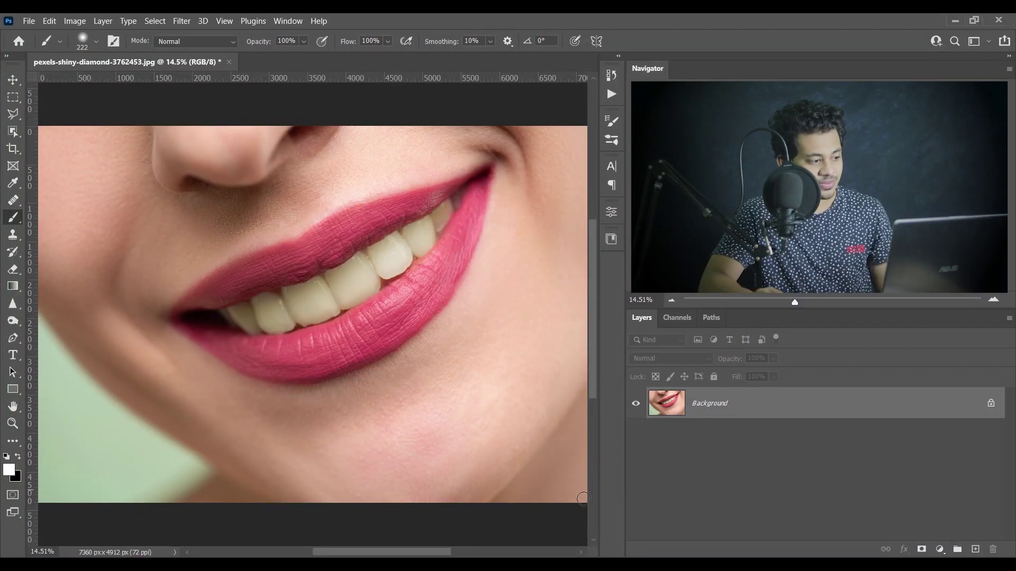
# Zoom in on the teeth, add a Hue/Saturation layer and lower the Reds saturation
pyautogui.hotkey('ctrl', '+')
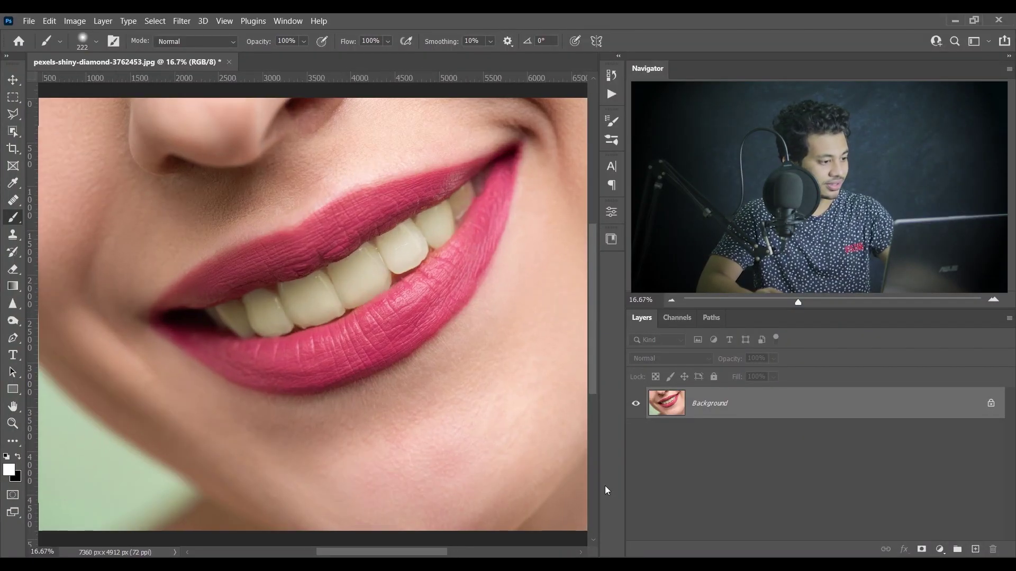
pyautogui.scroll(1, 489, 299)
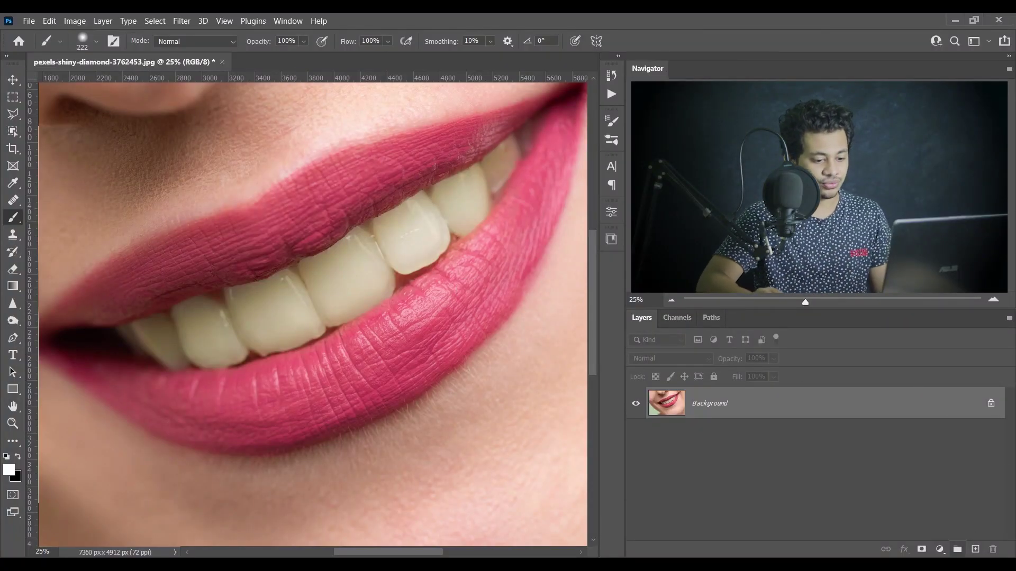
pyautogui.click(942, 553)
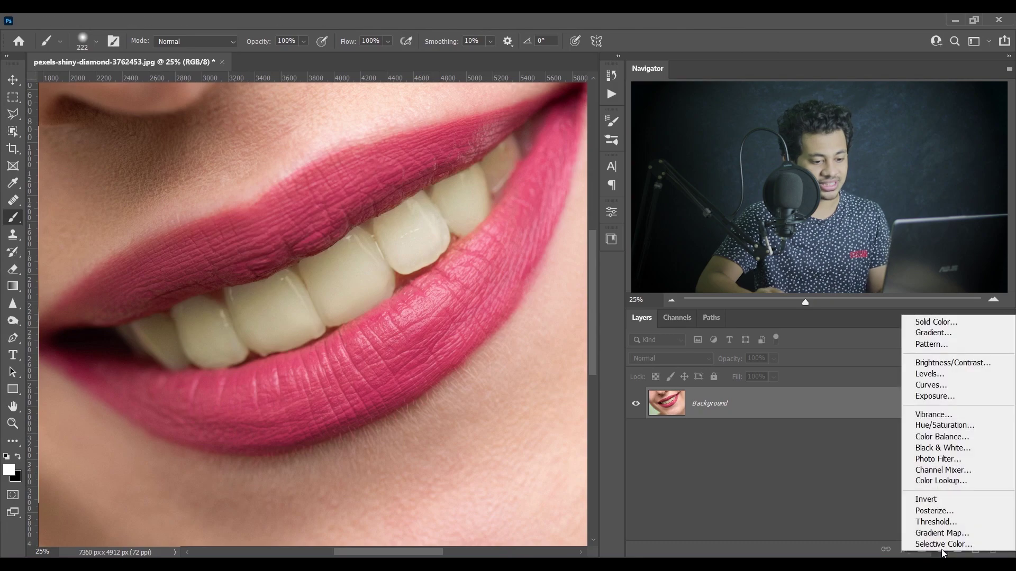
pyautogui.click(939, 429)
pyautogui.click(501, 267)
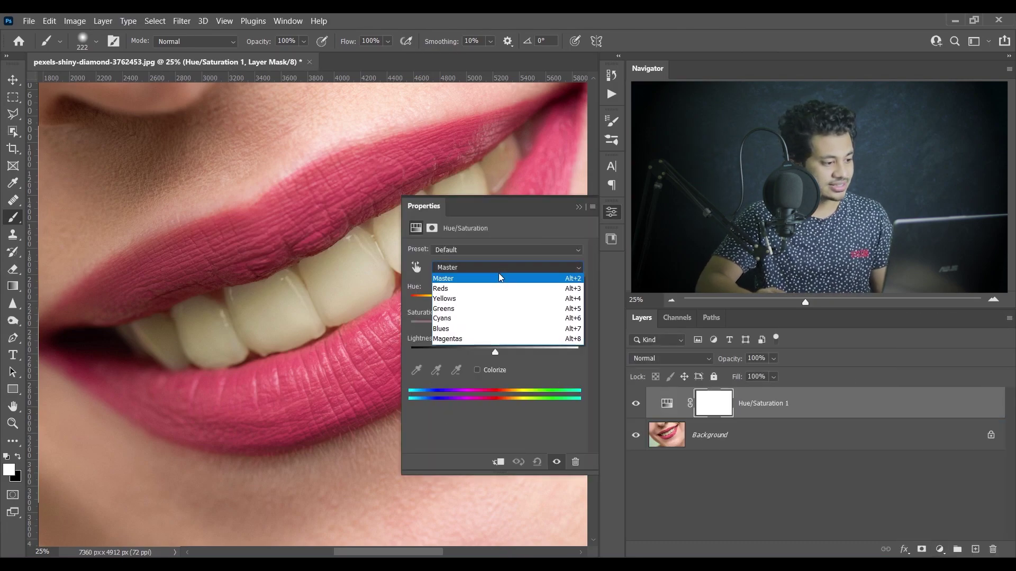
pyautogui.click(495, 288)
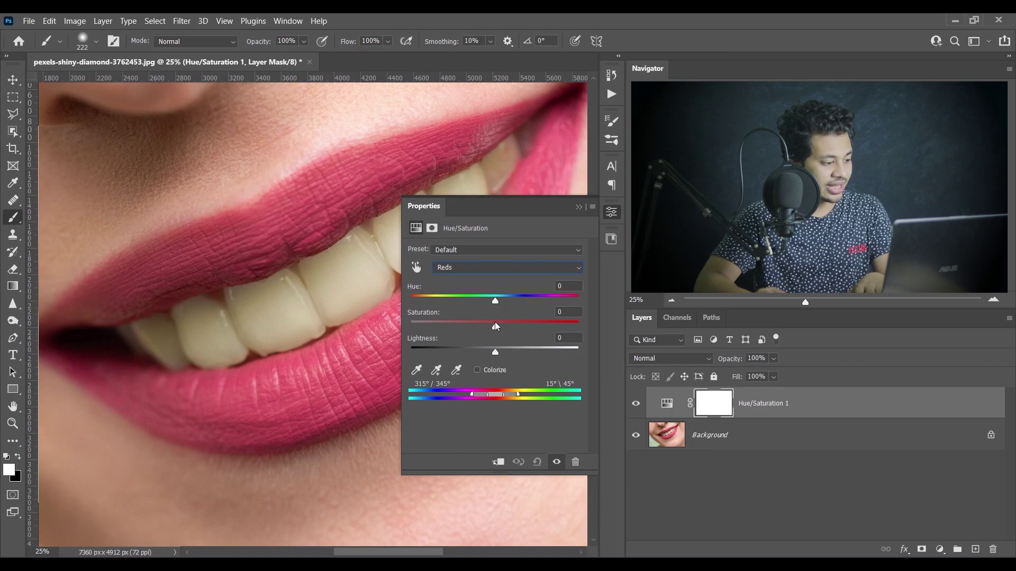
pyautogui.moveTo(495, 326); pyautogui.dragTo(480, 322)
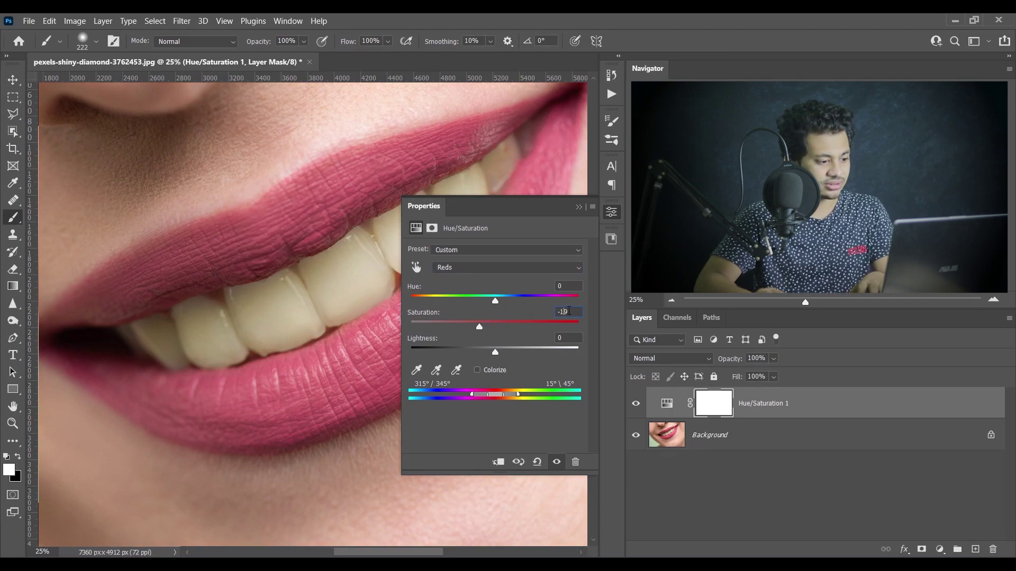
# Set Yellows saturation to about -54 and compare the teeth with and without it
pyautogui.click(536, 270)
pyautogui.click(501, 300)
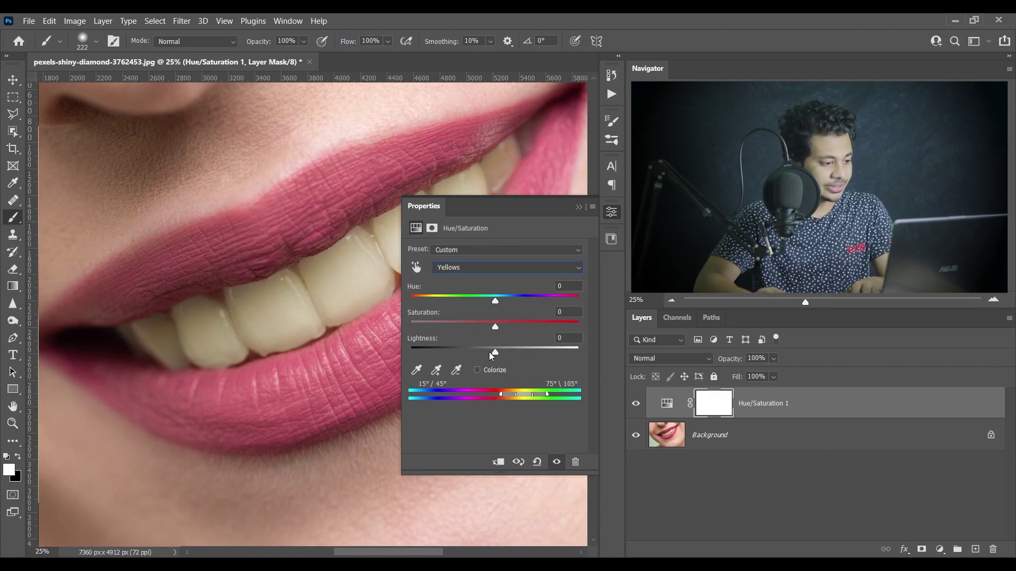
pyautogui.moveTo(483, 329); pyautogui.dragTo(443, 328)
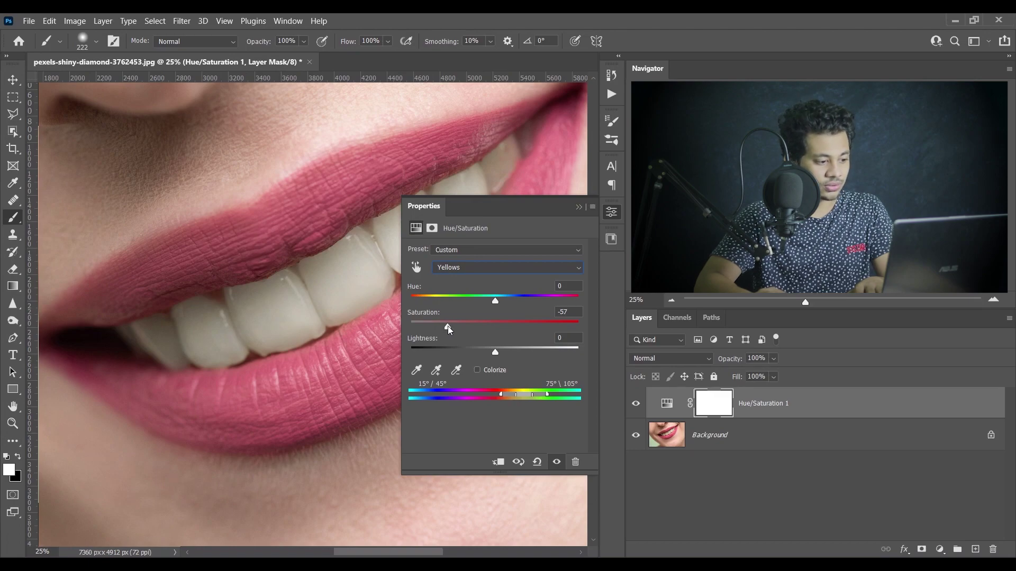
pyautogui.moveTo(443, 328); pyautogui.dragTo(449, 328)
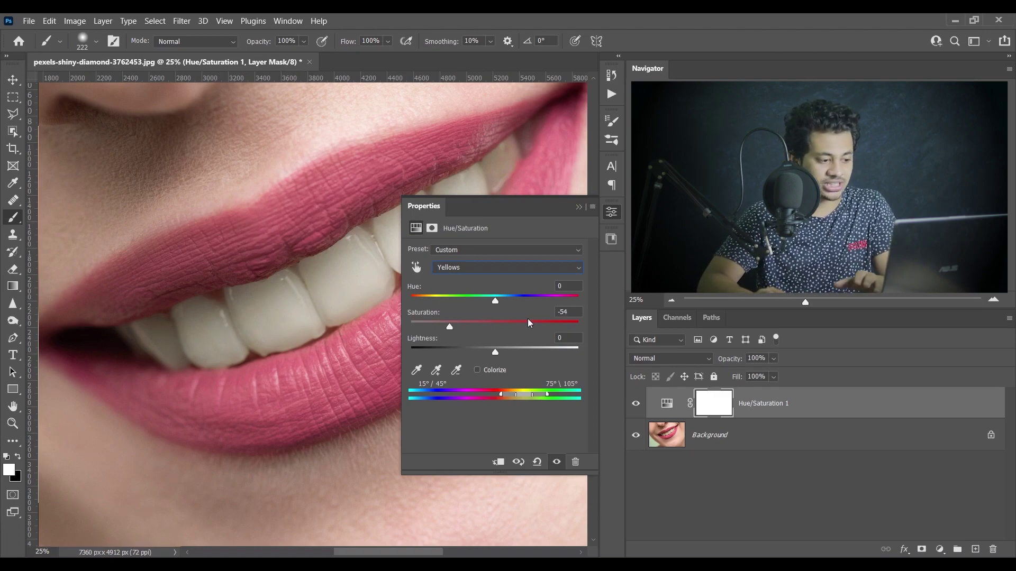
pyautogui.click(611, 212)
pyautogui.click(636, 404)
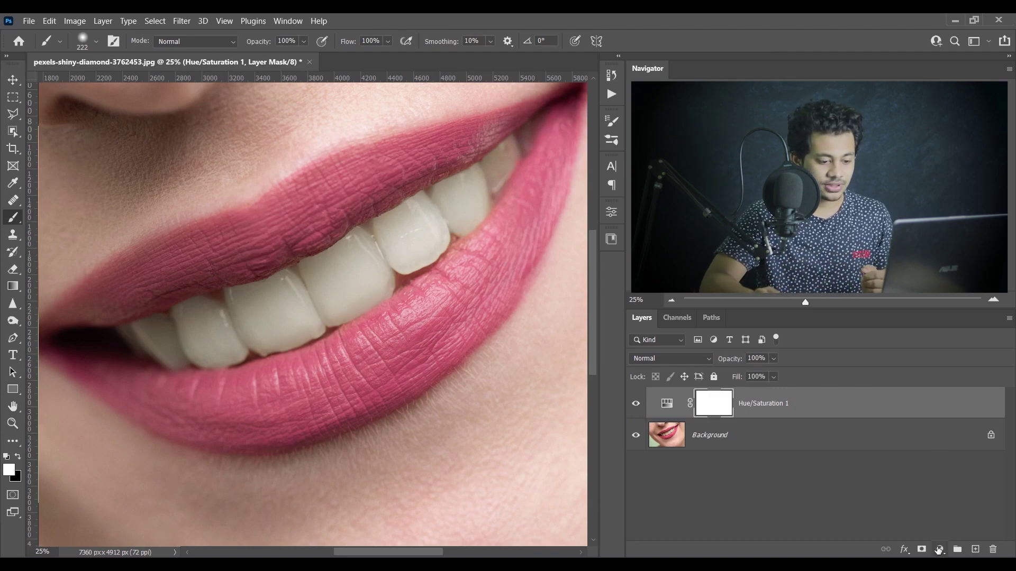
# Add a Selective Color layer cutting Yellow in Yellows to -16, and toggle it to compare
pyautogui.click(938, 549)
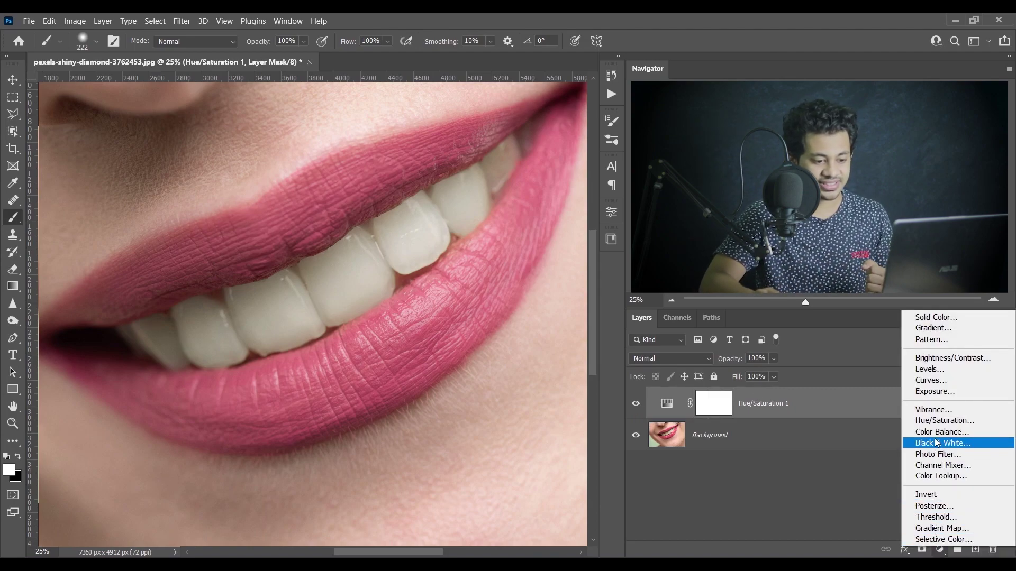
pyautogui.click(953, 539)
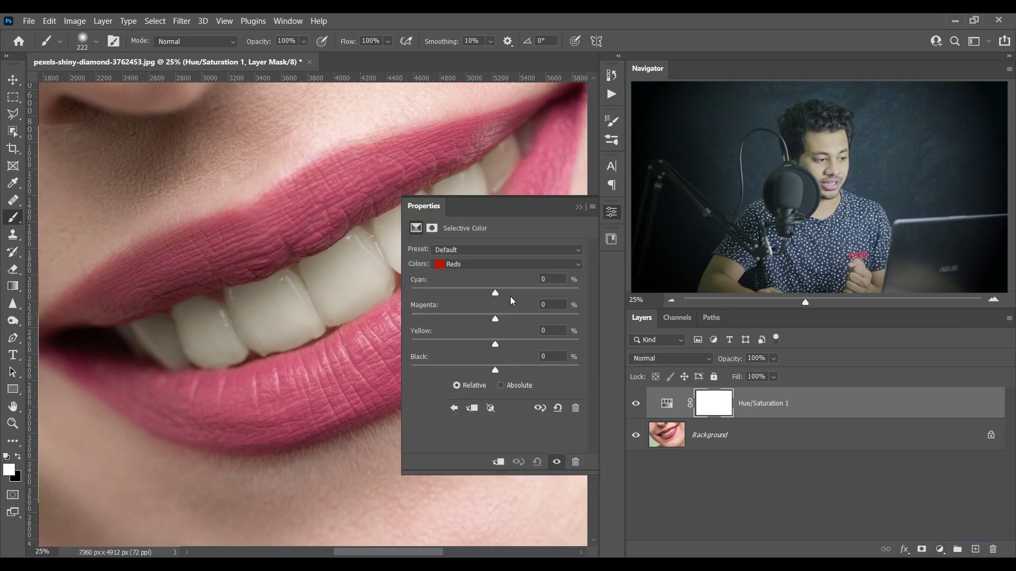
pyautogui.click(517, 265)
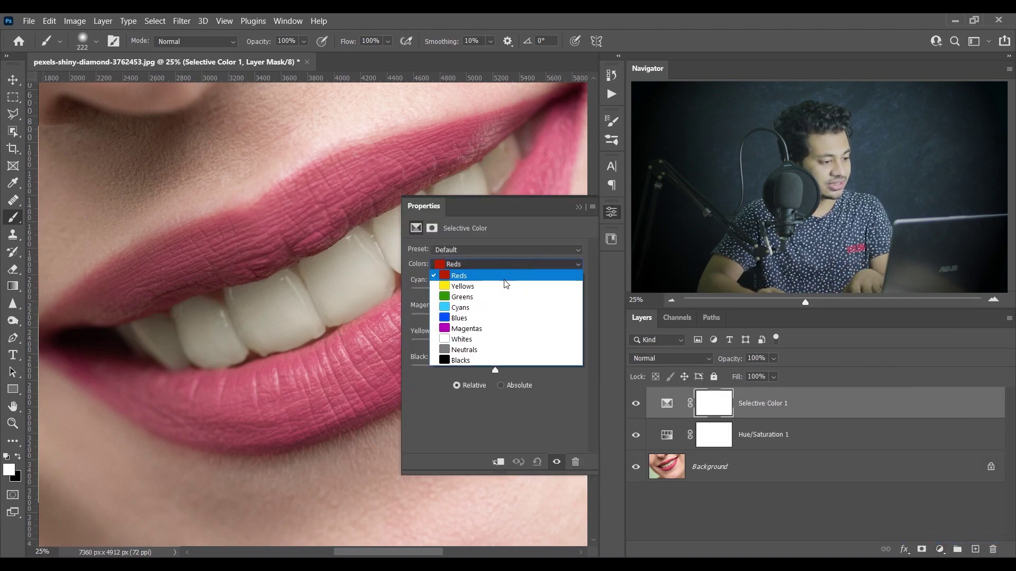
pyautogui.click(502, 289)
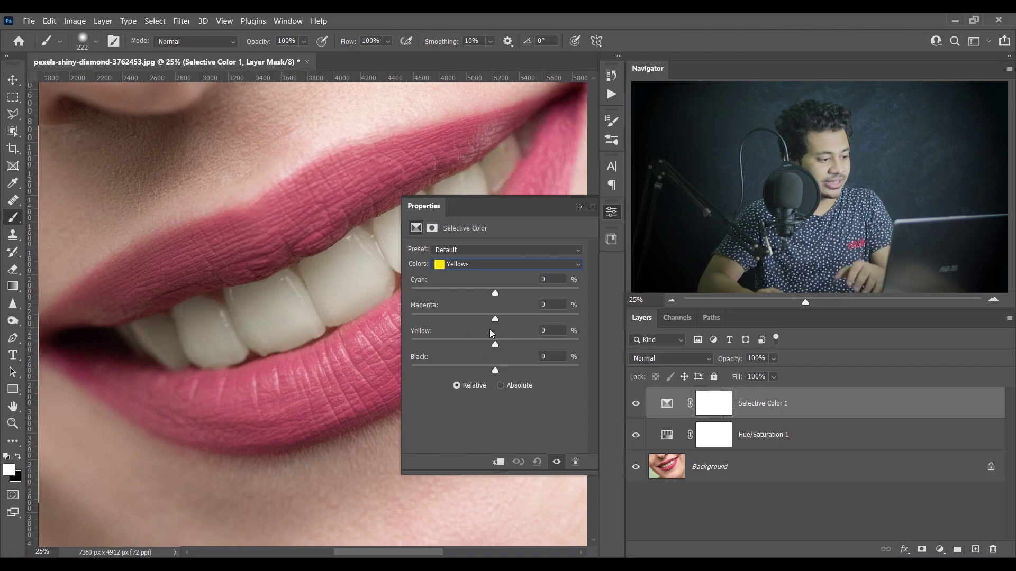
pyautogui.moveTo(493, 345); pyautogui.dragTo(482, 345)
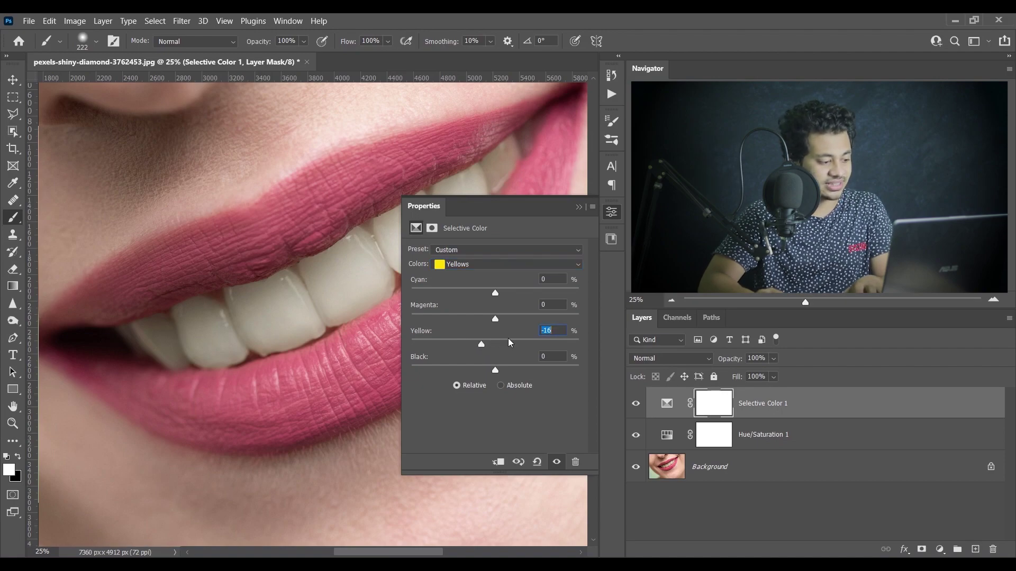
pyautogui.click(613, 212)
pyautogui.click(636, 405)
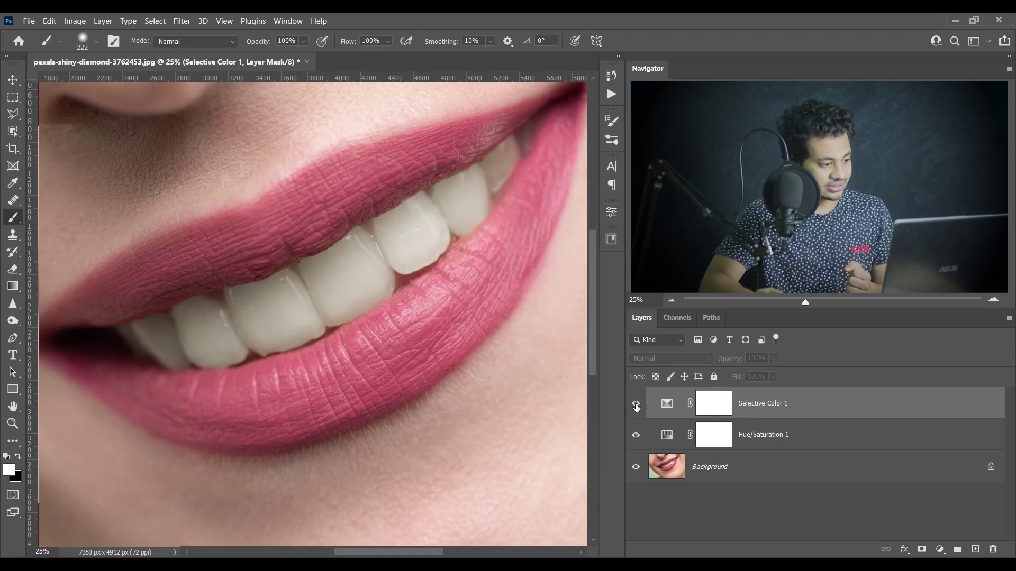
pyautogui.click(636, 405)
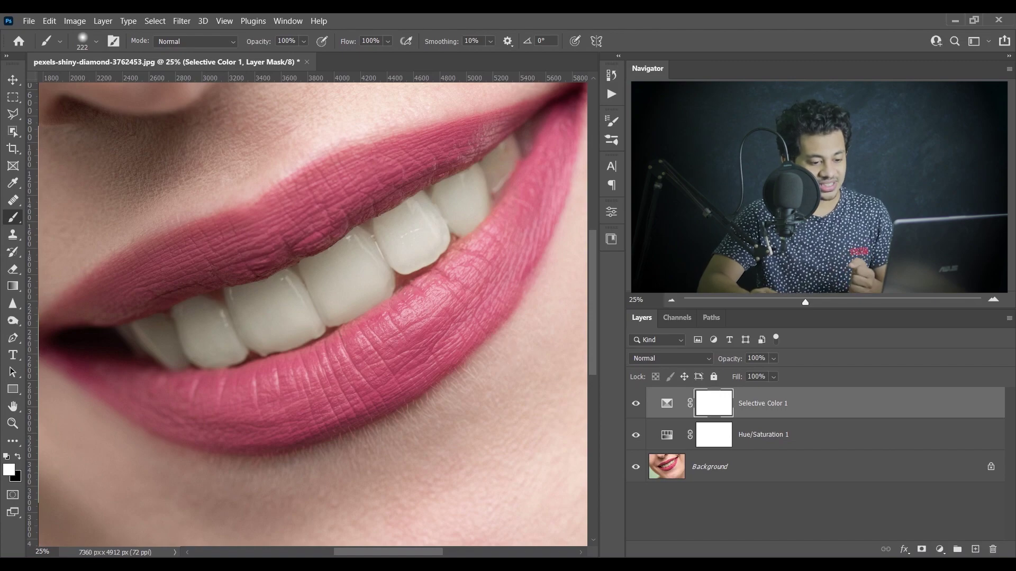
pyautogui.click(940, 550)
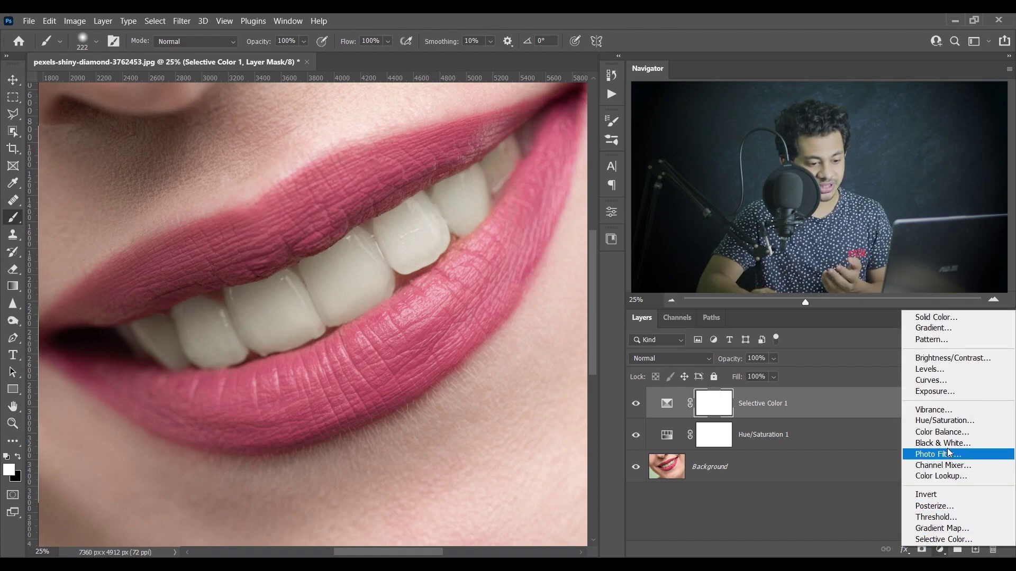
# Add a Color Balance layer shifting the highlights toward cyan (-7) and blue (+6)
pyautogui.click(944, 432)
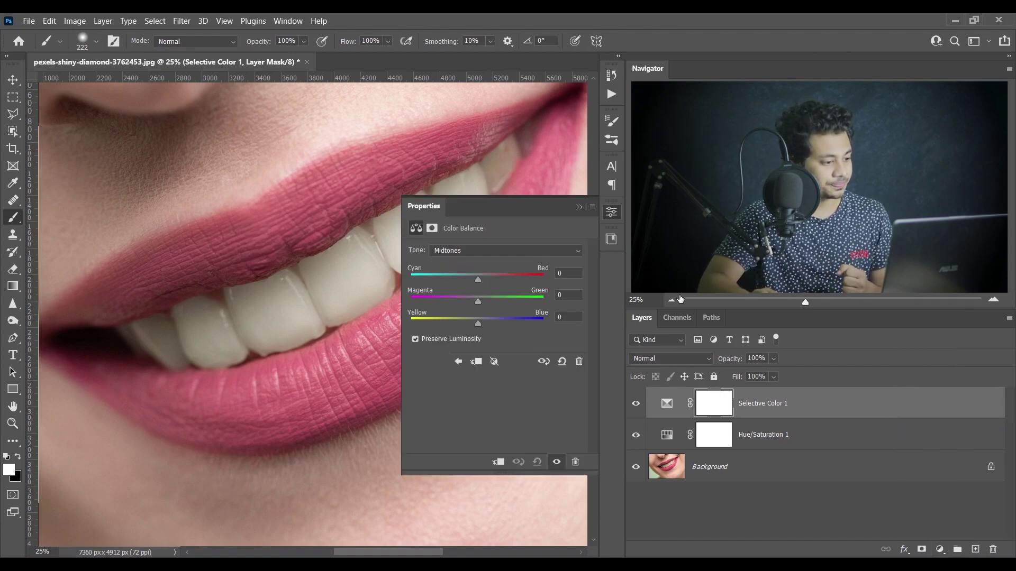
pyautogui.click(528, 250)
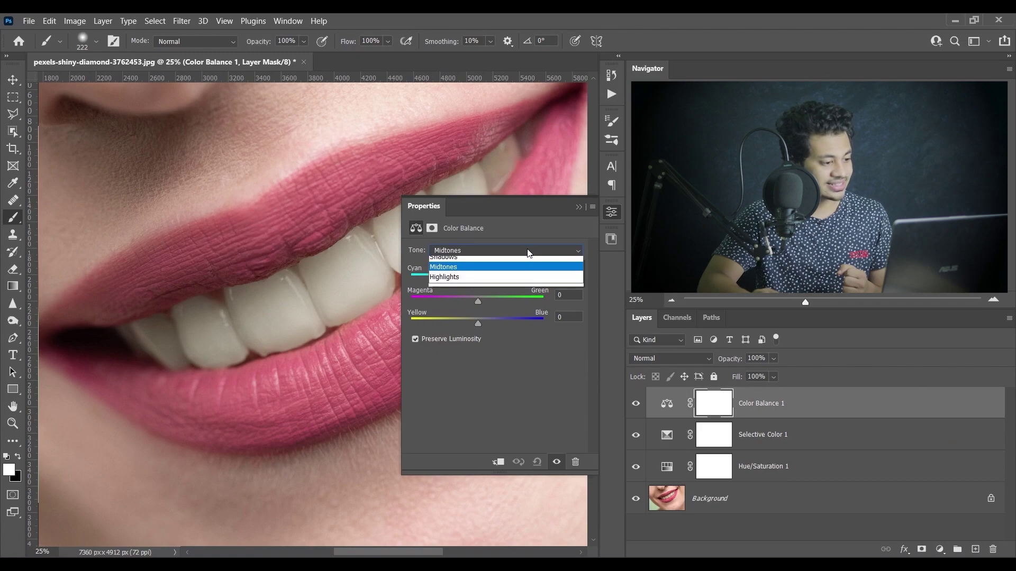
pyautogui.click(484, 278)
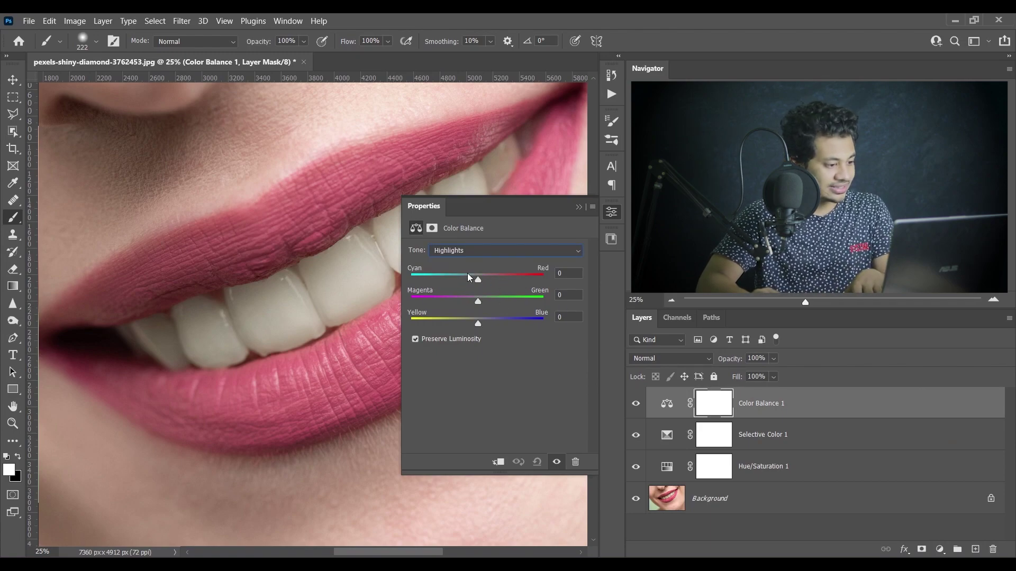
pyautogui.moveTo(479, 278); pyautogui.dragTo(474, 280)
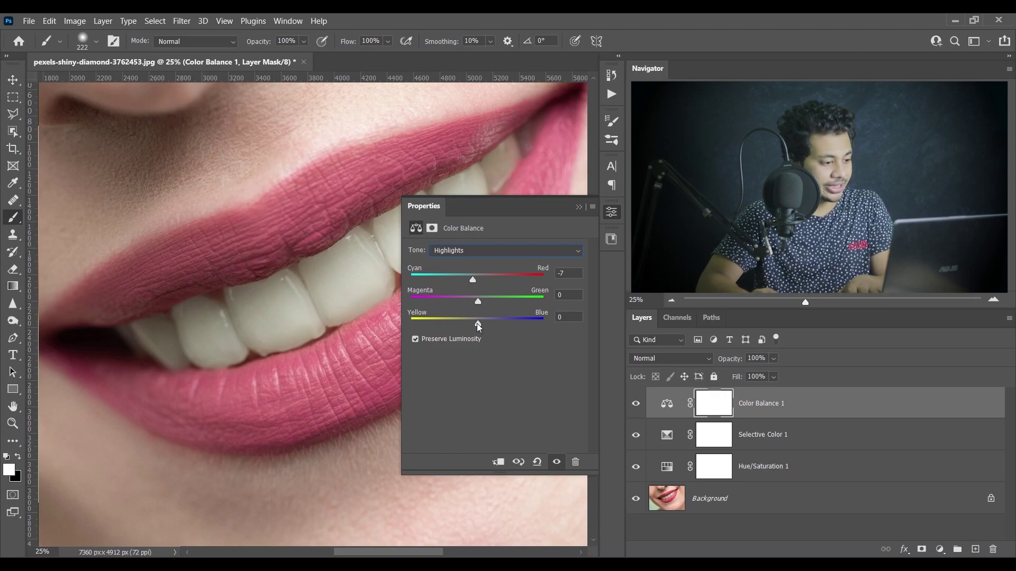
pyautogui.moveTo(477, 323); pyautogui.dragTo(481, 325)
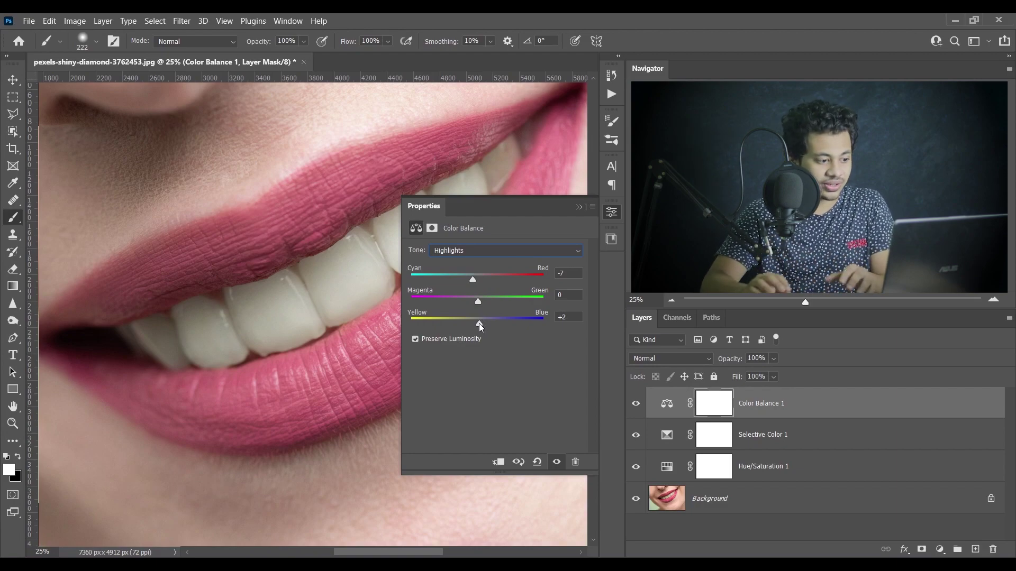
pyautogui.moveTo(480, 325); pyautogui.dragTo(483, 327)
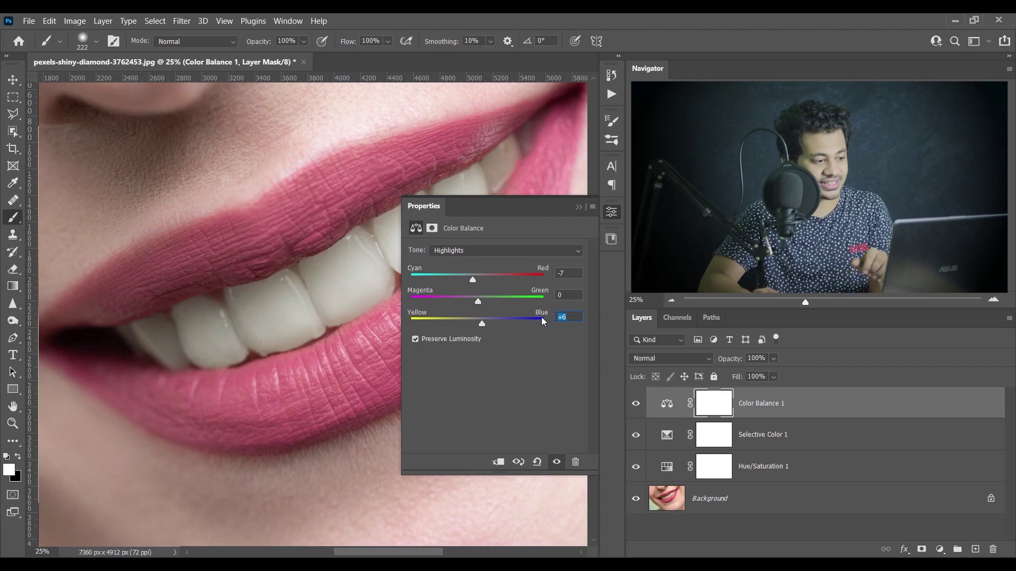
pyautogui.click(611, 217)
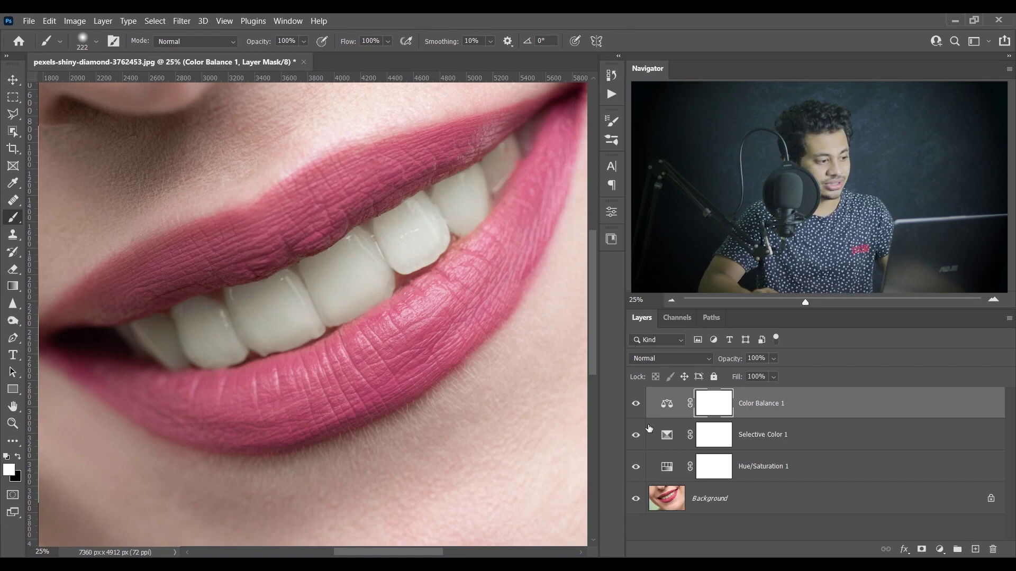
pyautogui.click(667, 403)
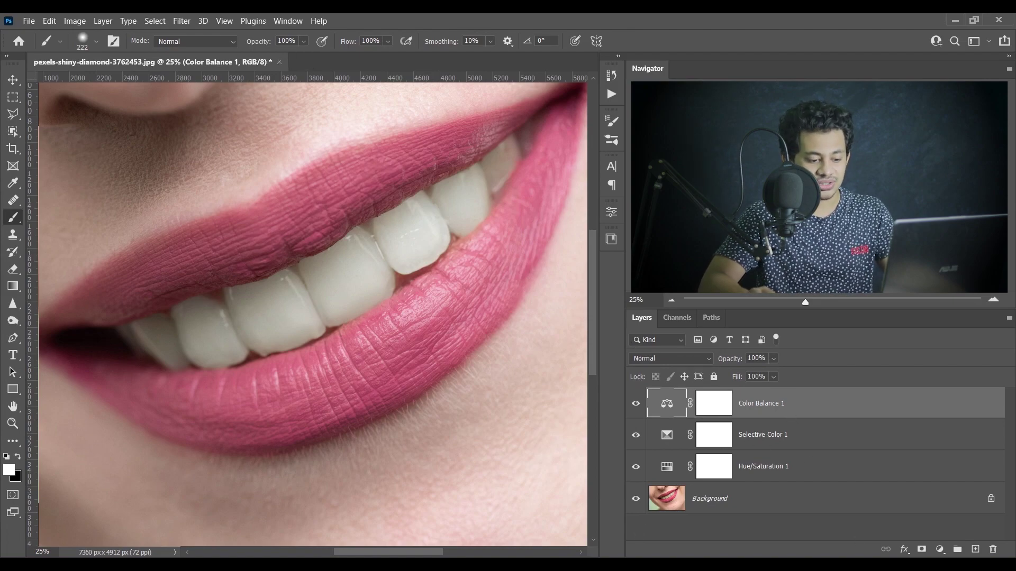
pyautogui.click(937, 549)
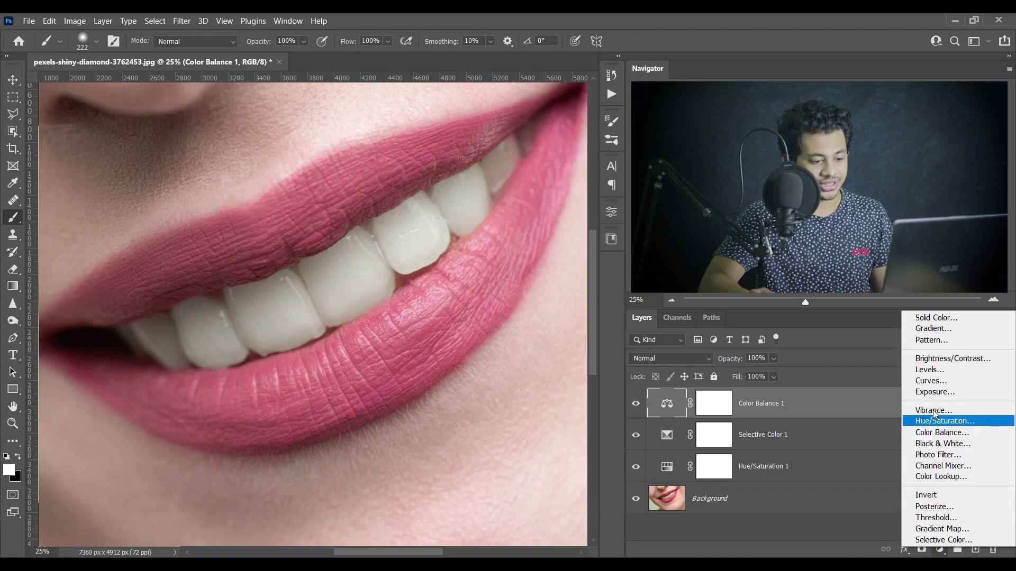
# Add a Curves layer that brightens the RGB midtones and raises the Blue channel curve
pyautogui.click(930, 381)
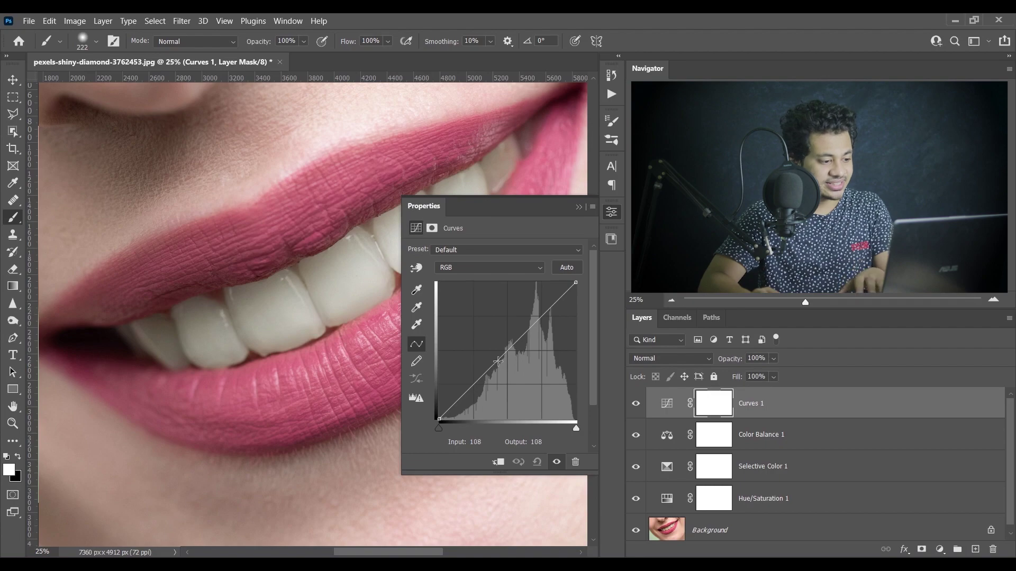
pyautogui.moveTo(506, 352); pyautogui.dragTo(502, 345)
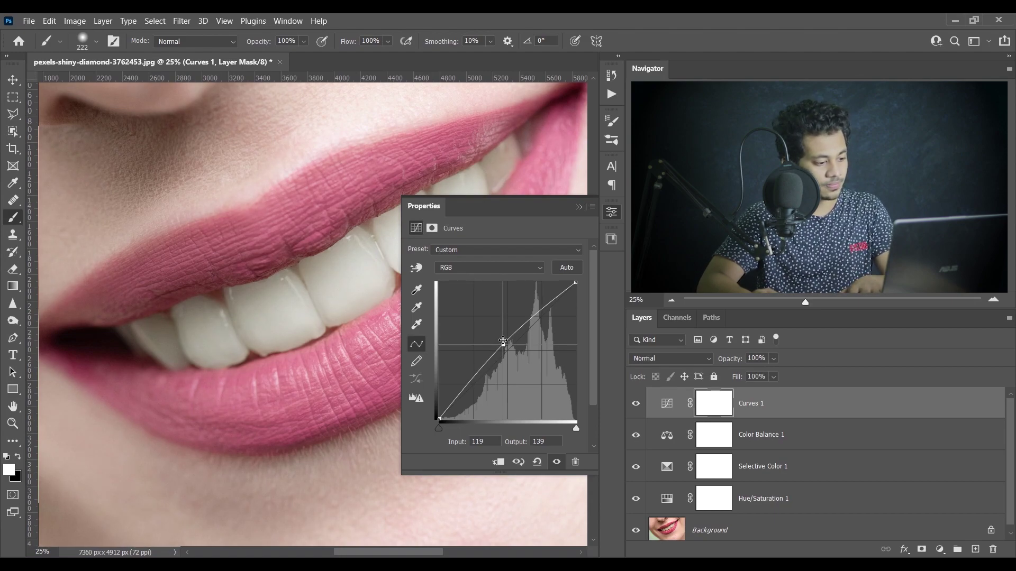
pyautogui.moveTo(502, 341); pyautogui.dragTo(502, 347)
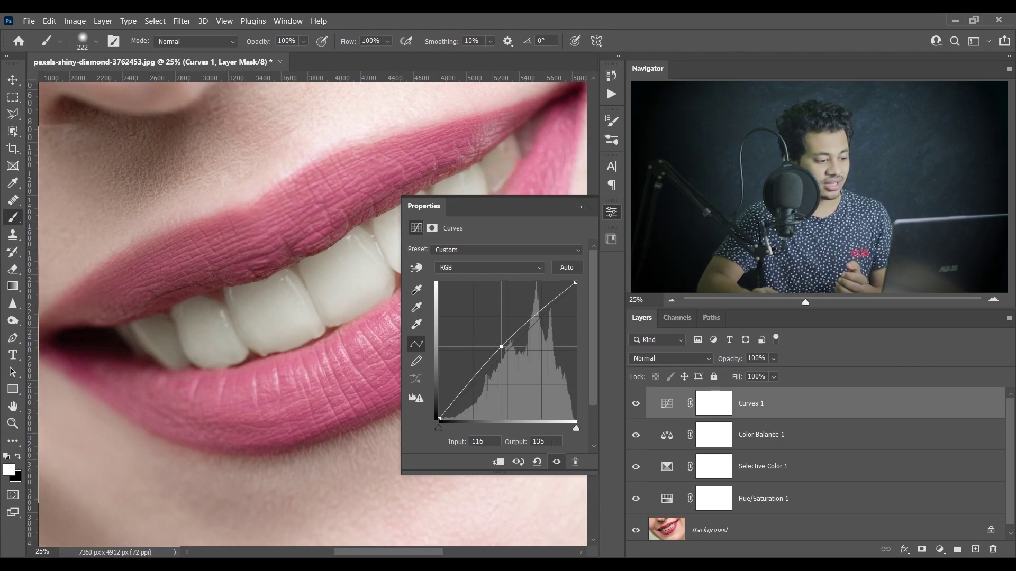
pyautogui.click(504, 267)
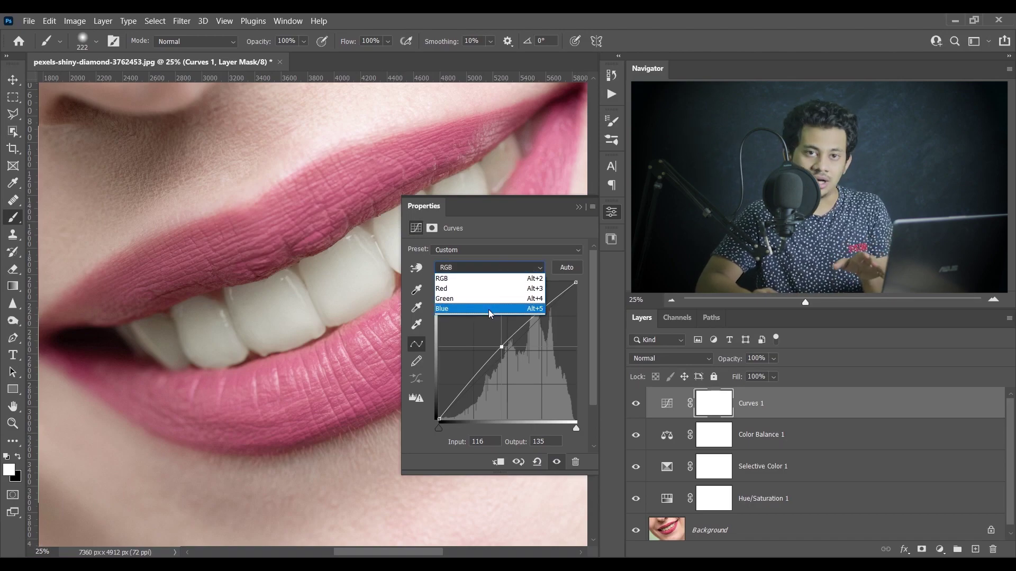
pyautogui.click(489, 309)
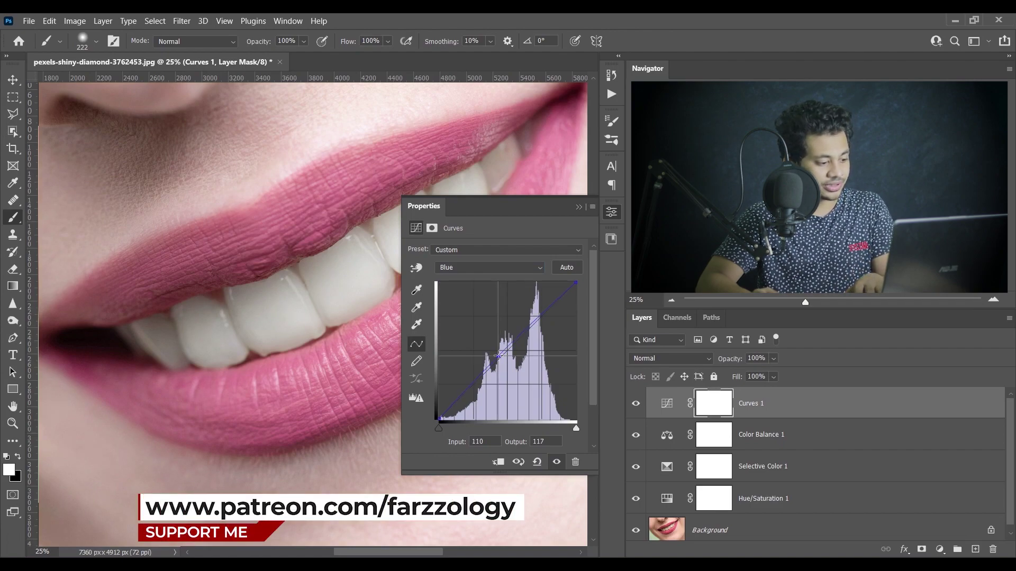
pyautogui.moveTo(497, 360); pyautogui.dragTo(502, 347)
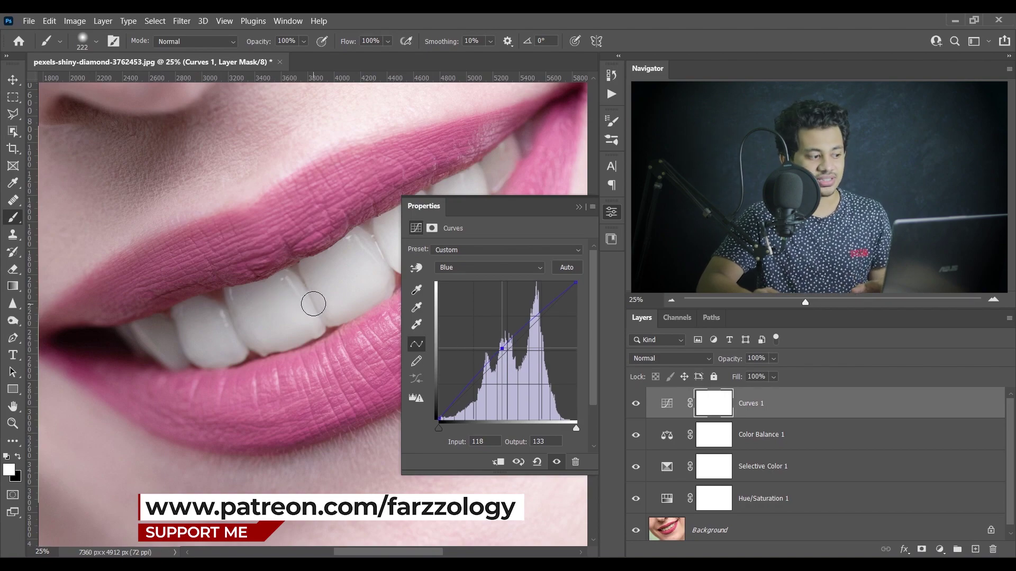
pyautogui.click(611, 214)
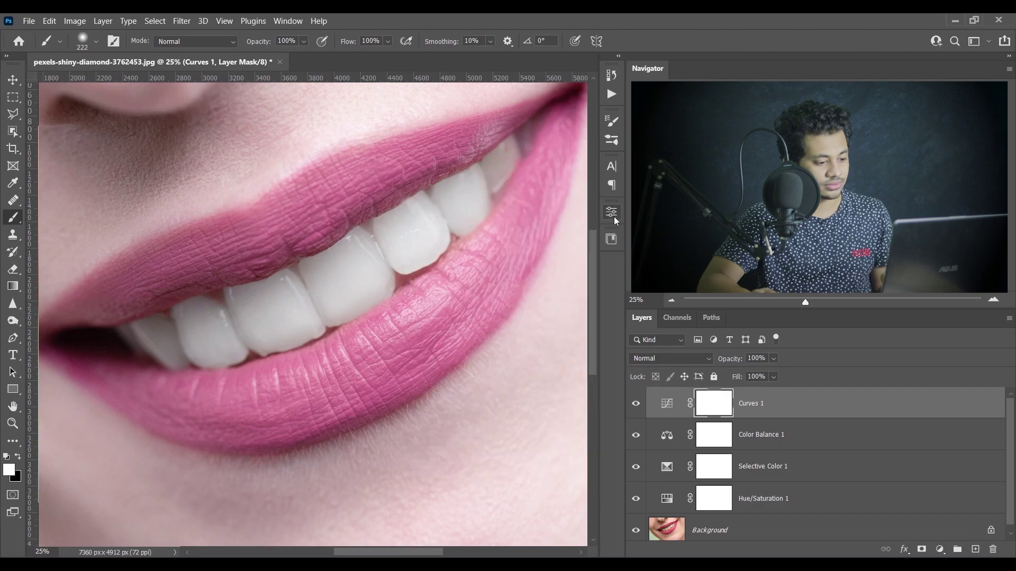
# Compare the edited photo against the original by toggling all adjustments, viewing the whole photo
pyautogui.keyDown('alt'); pyautogui.click(636, 530); pyautogui.keyUp('alt')
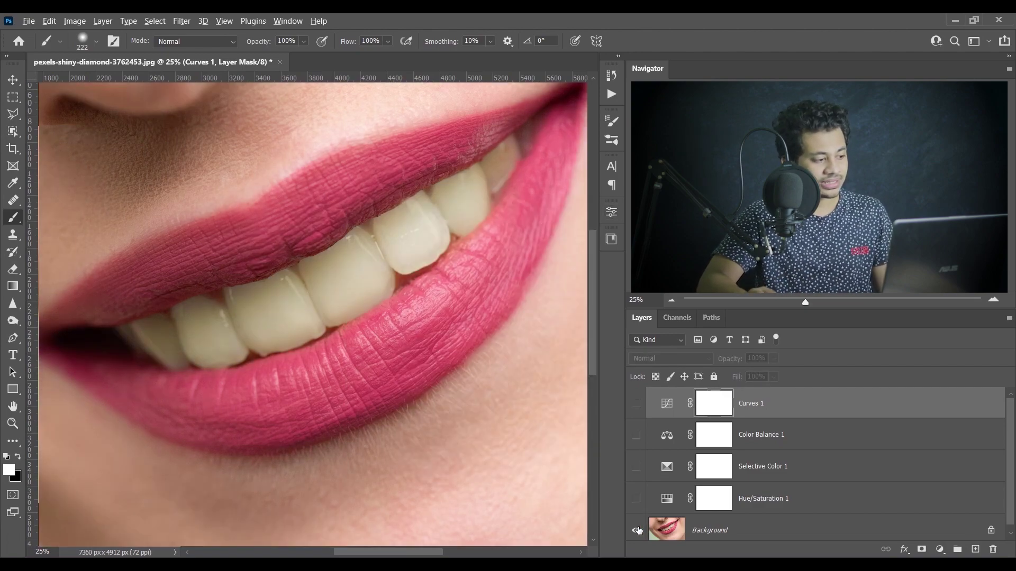
pyautogui.keyDown('alt'); pyautogui.click(636, 530); pyautogui.keyUp('alt')
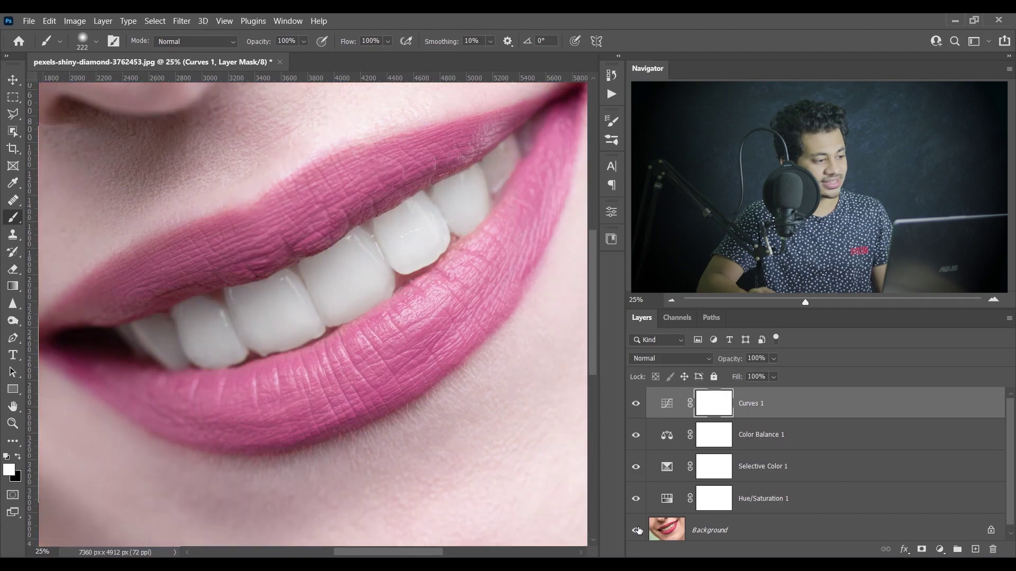
pyautogui.hotkey('ctrl', '0')
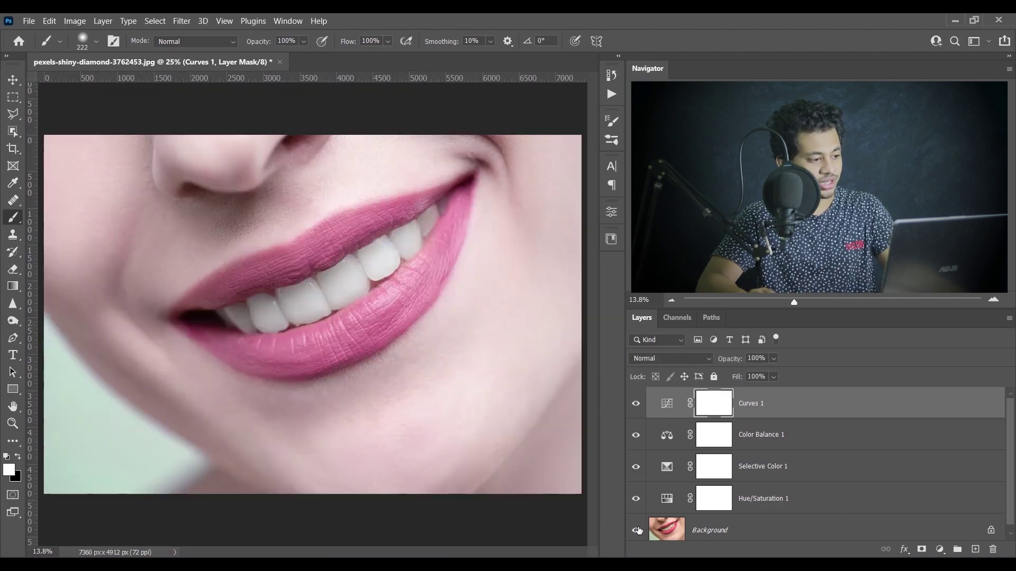
pyautogui.keyDown('alt'); pyautogui.click(636, 529); pyautogui.keyUp('alt')
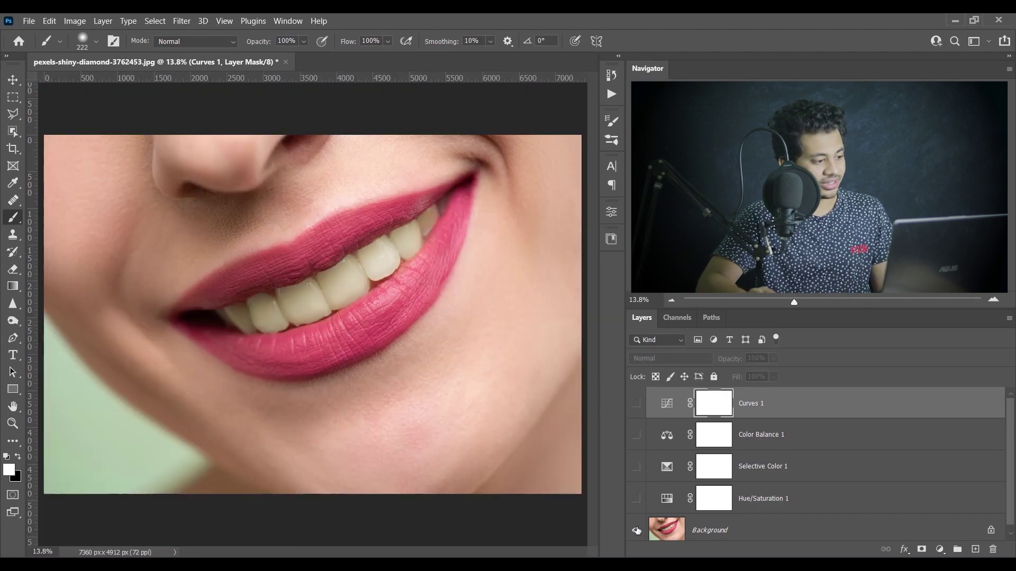
pyautogui.keyDown('alt'); pyautogui.click(636, 529); pyautogui.keyUp('alt')
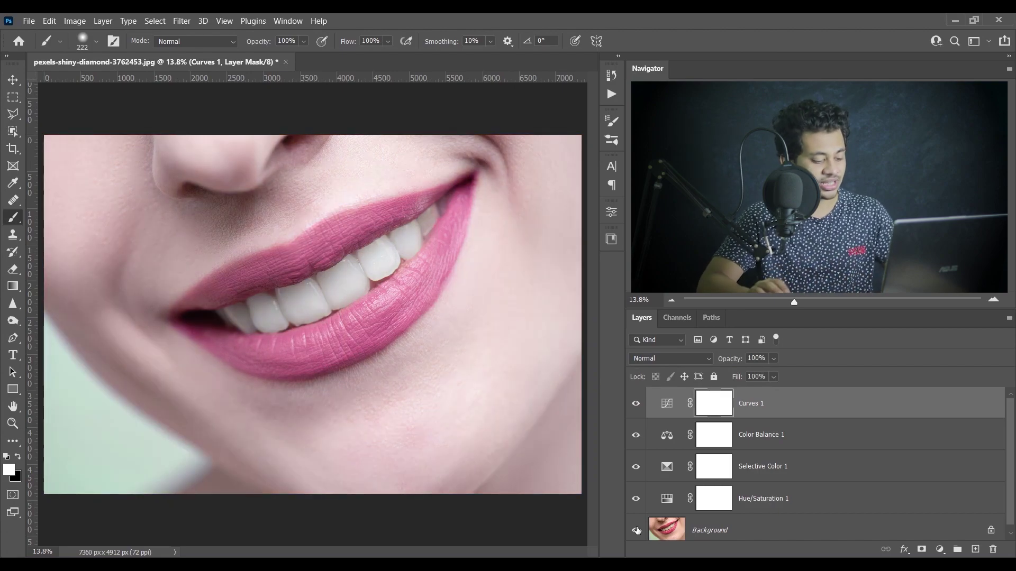
pyautogui.hotkey('ctrl', '+')
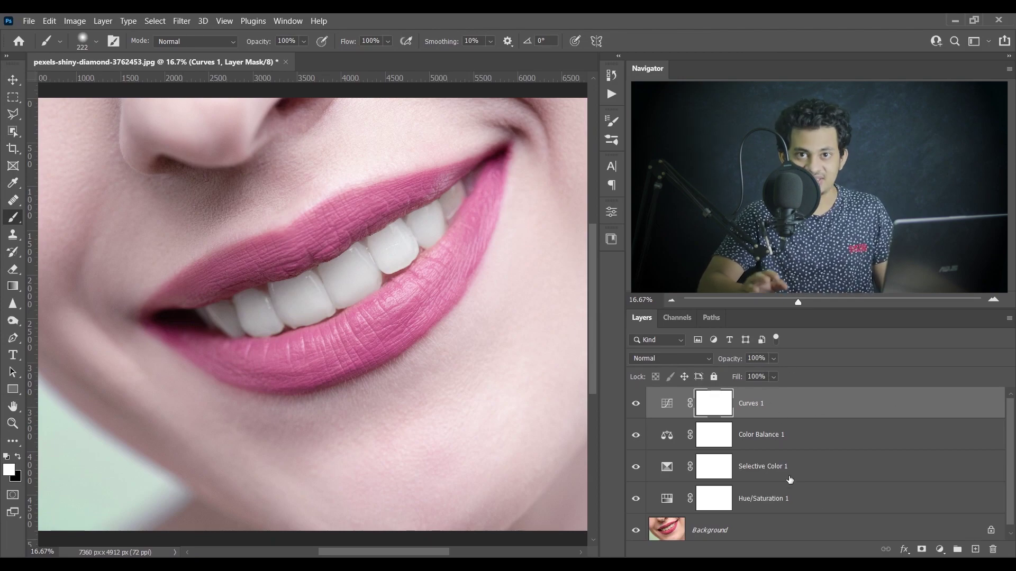
# Group the four adjustment layers with Ctrl+G and name the group 'REmove yellow'
pyautogui.keyDown('shift'); pyautogui.click(783, 498); pyautogui.keyUp('shift')
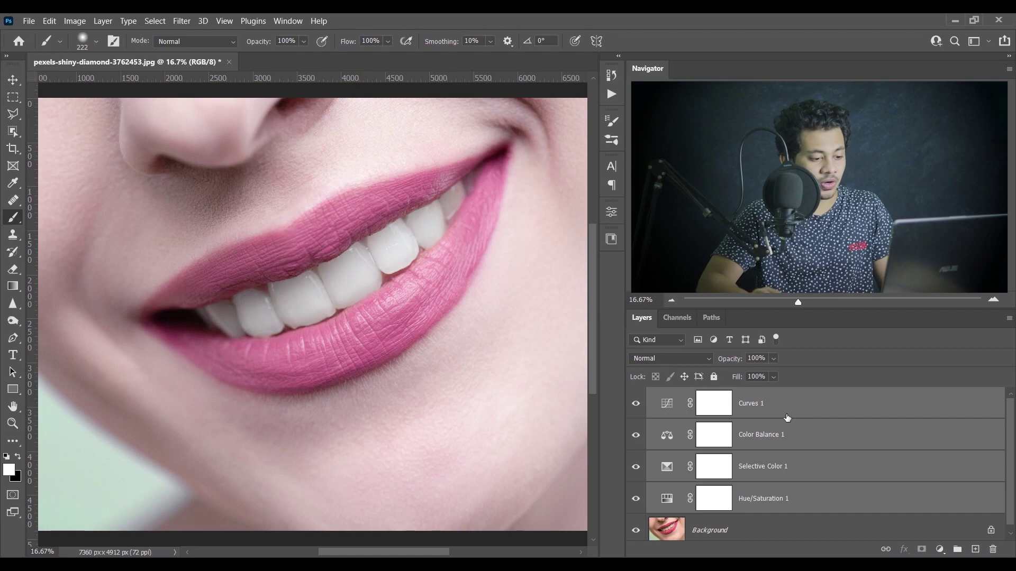
pyautogui.hotkey('ctrl', 'g')
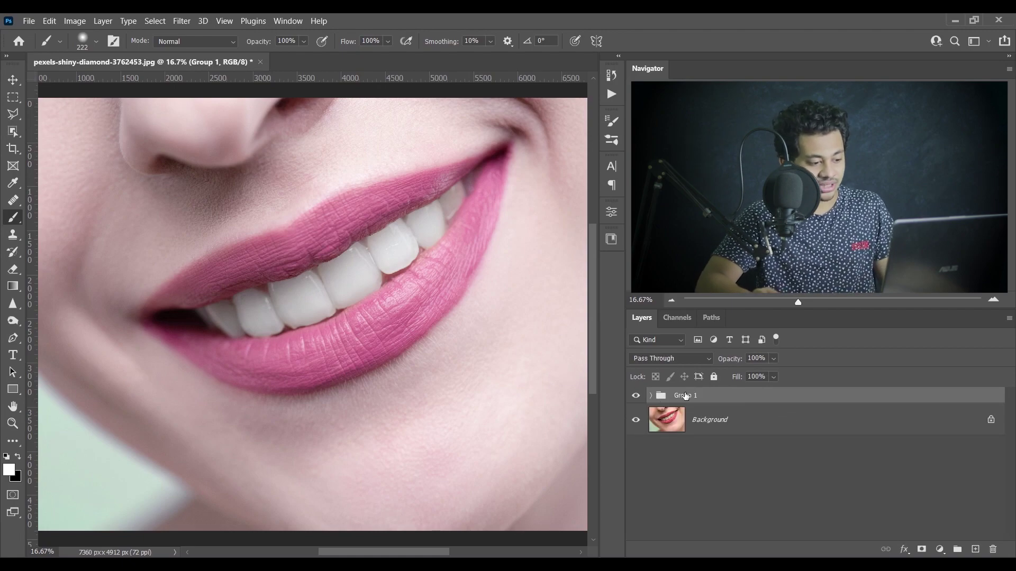
pyautogui.doubleClick(686, 396)
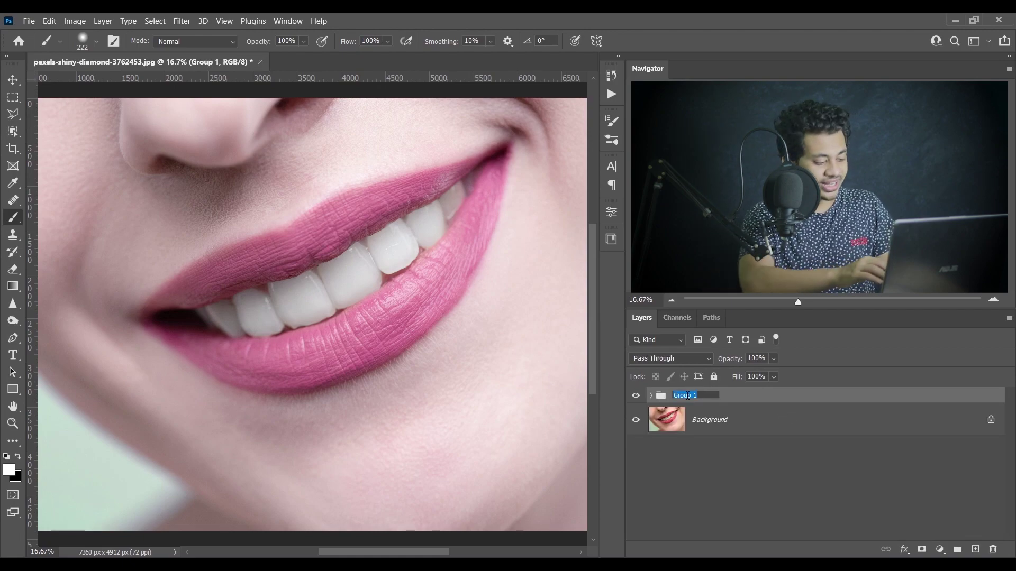
pyautogui.write('REmove yellow')
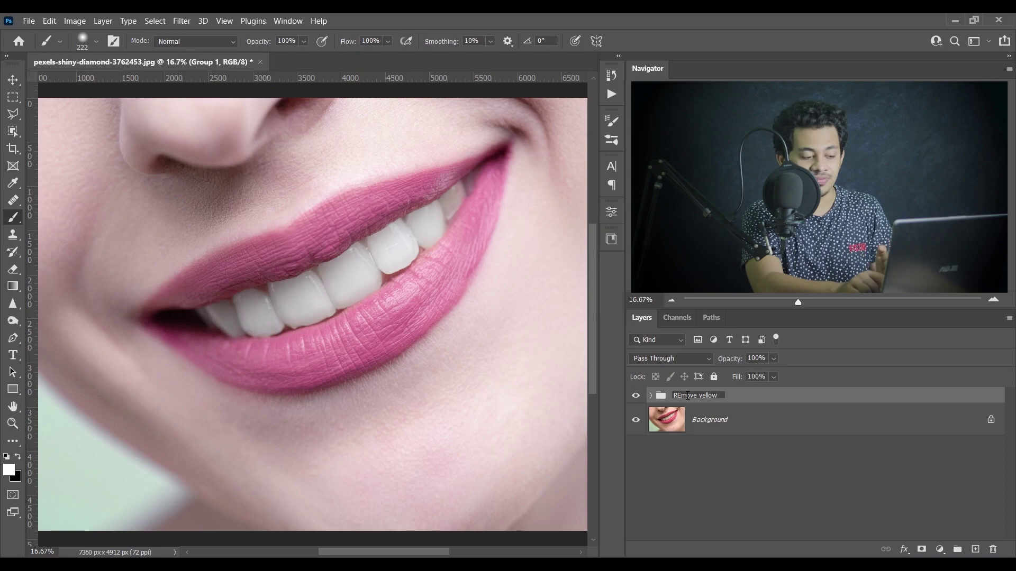
pyautogui.press('Return')
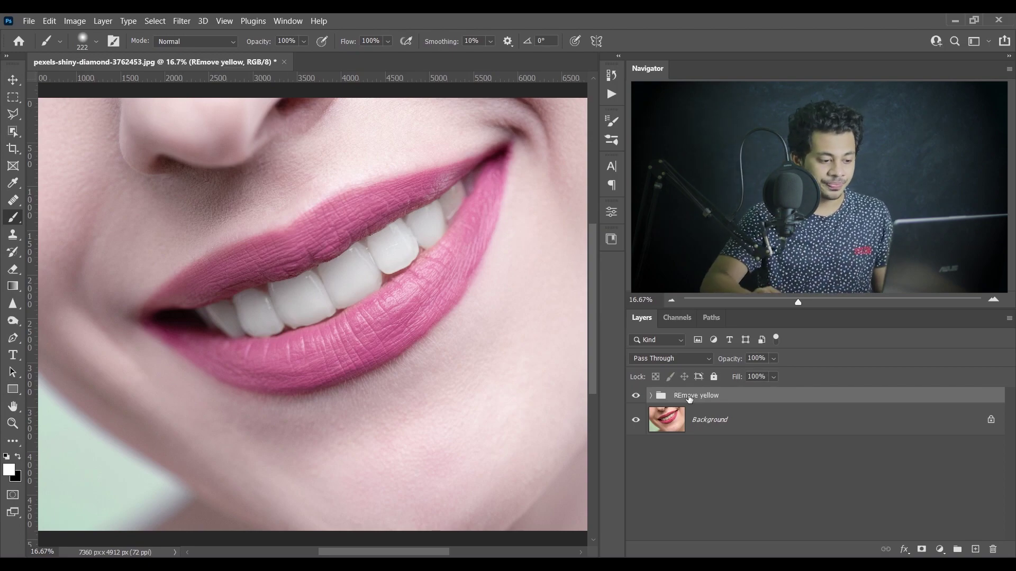
# Add a black mask to the REmove yellow group and frame the teeth for painting
pyautogui.keyDown('alt'); pyautogui.click(922, 549); pyautogui.keyUp('alt')
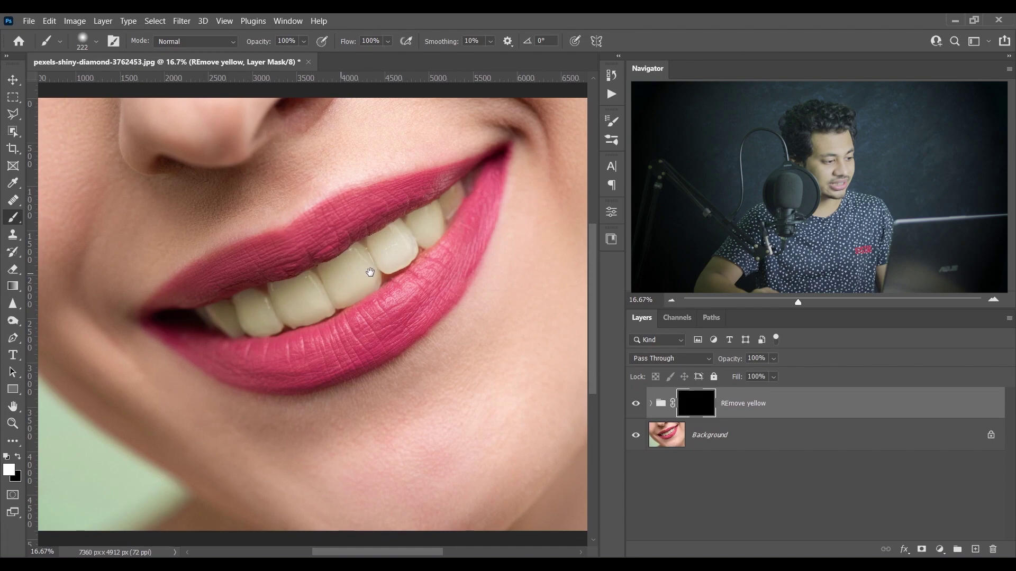
pyautogui.moveTo(341, 272); pyautogui.dragTo(377, 270)
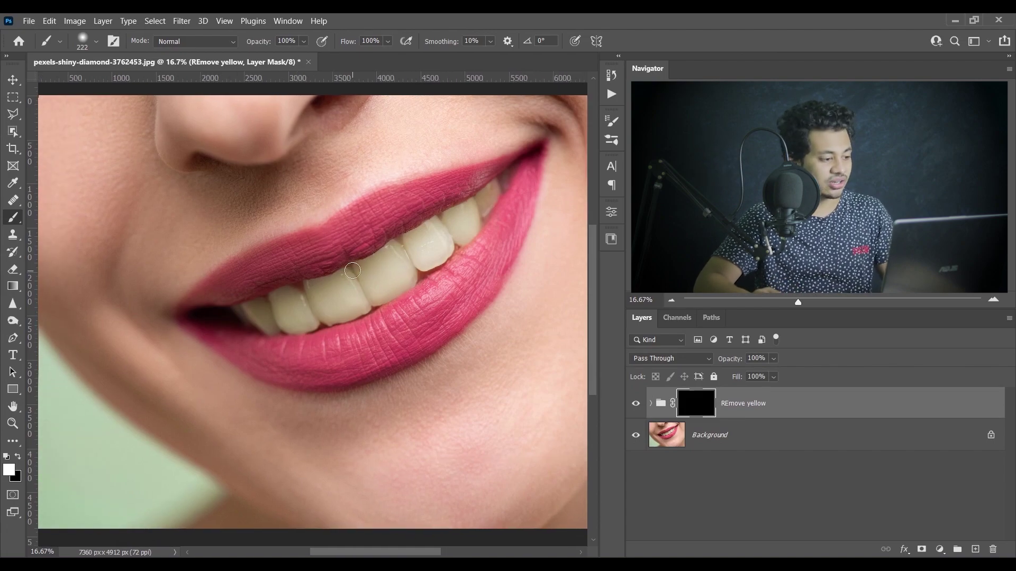
pyautogui.scroll(1, 350, 274)
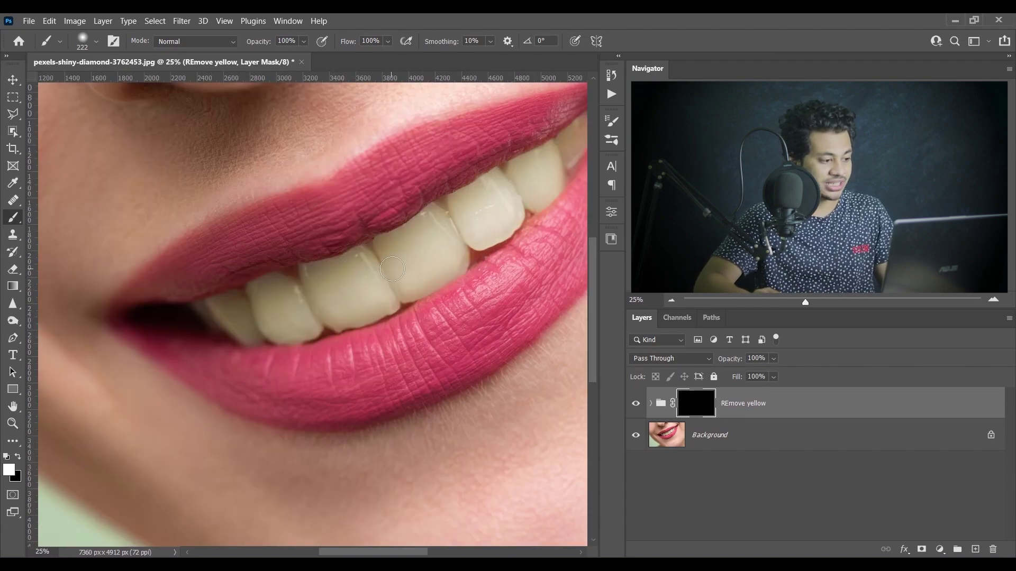
pyautogui.moveTo(381, 257)
pyautogui.mouseDown()
pyautogui.moveTo(313, 238)
pyautogui.moveTo(264, 269)
pyautogui.moveTo(322, 294)
pyautogui.moveTo(272, 283)
pyautogui.moveTo(220, 290)
pyautogui.moveTo(318, 272)
pyautogui.moveTo(309, 252)
pyautogui.moveTo(336, 256)
pyautogui.moveTo(386, 209)
pyautogui.moveTo(331, 277)
pyautogui.moveTo(399, 245)
pyautogui.moveTo(345, 279)
pyautogui.moveTo(420, 220)
pyautogui.moveTo(423, 191)
pyautogui.moveTo(444, 184)
pyautogui.moveTo(458, 209)
pyautogui.moveTo(431, 170)
pyautogui.moveTo(476, 176)
pyautogui.moveTo(478, 163)
pyautogui.moveTo(465, 172)
pyautogui.moveTo(498, 152)
pyautogui.moveTo(477, 194)
pyautogui.moveTo(496, 159)
pyautogui.moveTo(490, 179)
pyautogui.mouseUp()
pyautogui.keyDown('alt'); pyautogui.rightClick(329, 250); pyautogui.keyUp('alt')
# Paint white with a tooth-sized brush over the upper right and left teeth
pyautogui.keyDown('alt'); pyautogui.rightClick(489, 178); pyautogui.keyUp('alt')
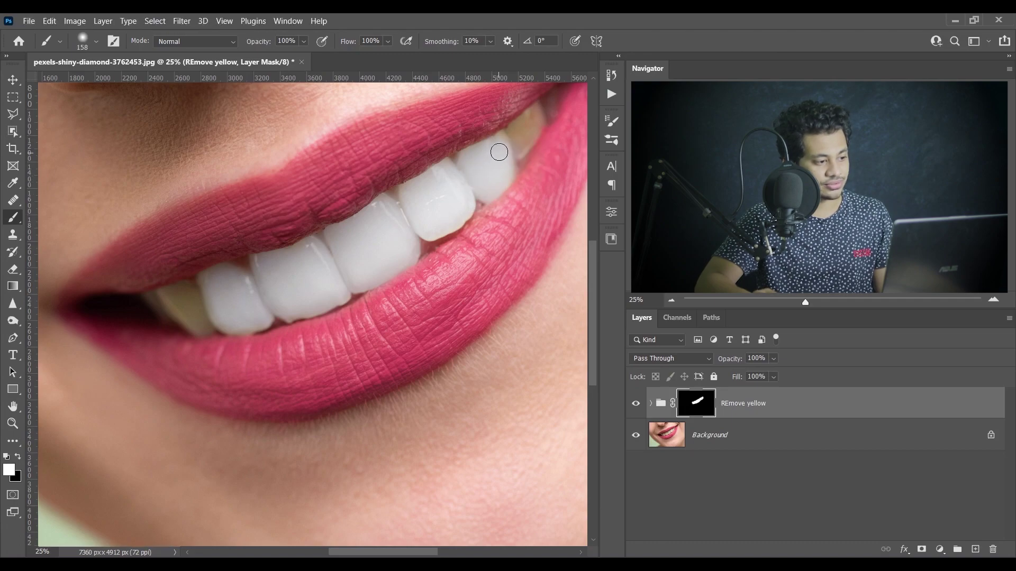
pyautogui.moveTo(504, 150)
pyautogui.mouseDown()
pyautogui.moveTo(536, 117)
pyautogui.moveTo(485, 181)
pyautogui.mouseUp()
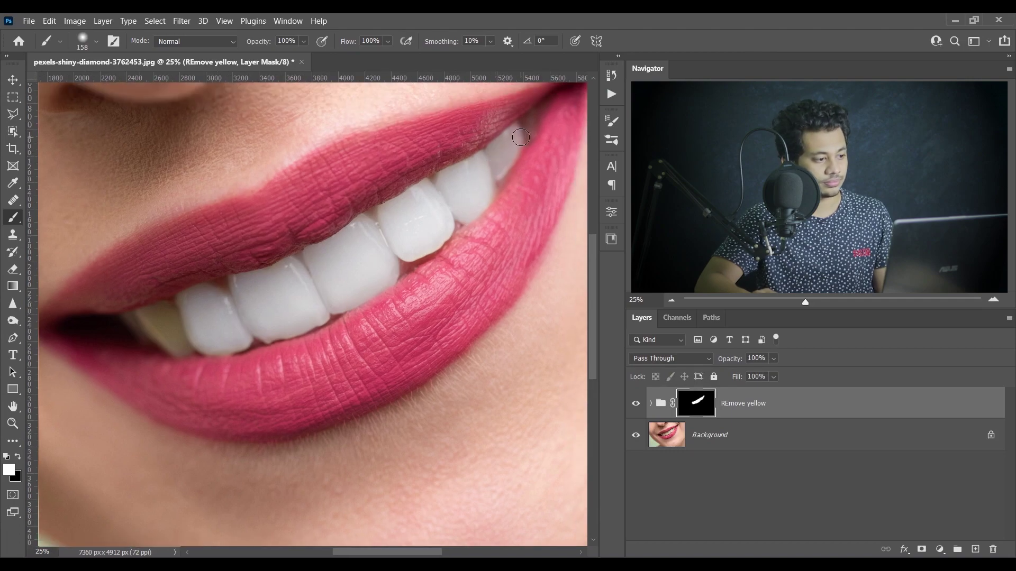
pyautogui.moveTo(277, 255); pyautogui.dragTo(389, 179)
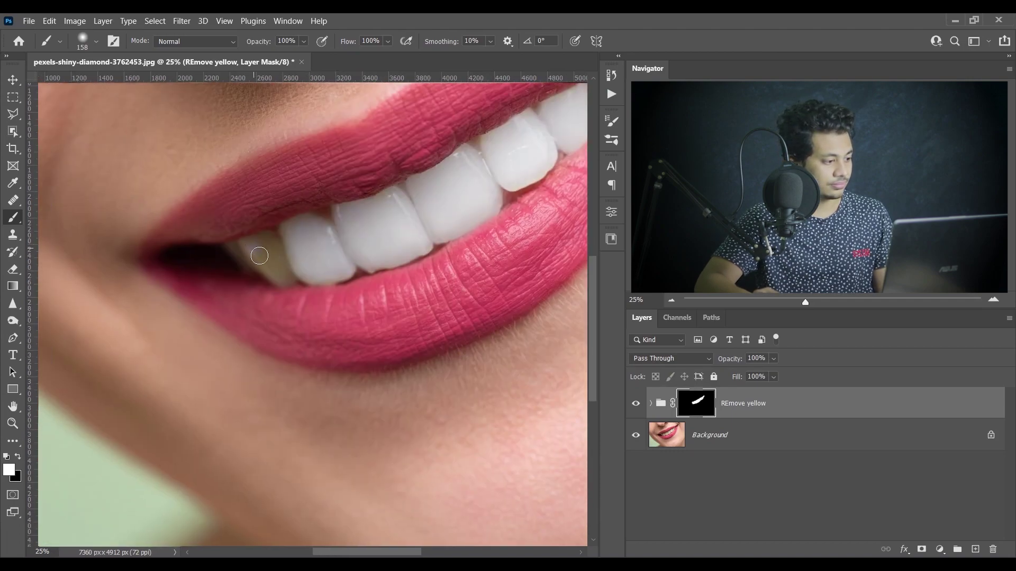
pyautogui.moveTo(289, 275)
pyautogui.mouseDown()
pyautogui.moveTo(267, 230)
pyautogui.moveTo(238, 243)
pyautogui.moveTo(271, 254)
pyautogui.moveTo(232, 251)
pyautogui.mouseUp()
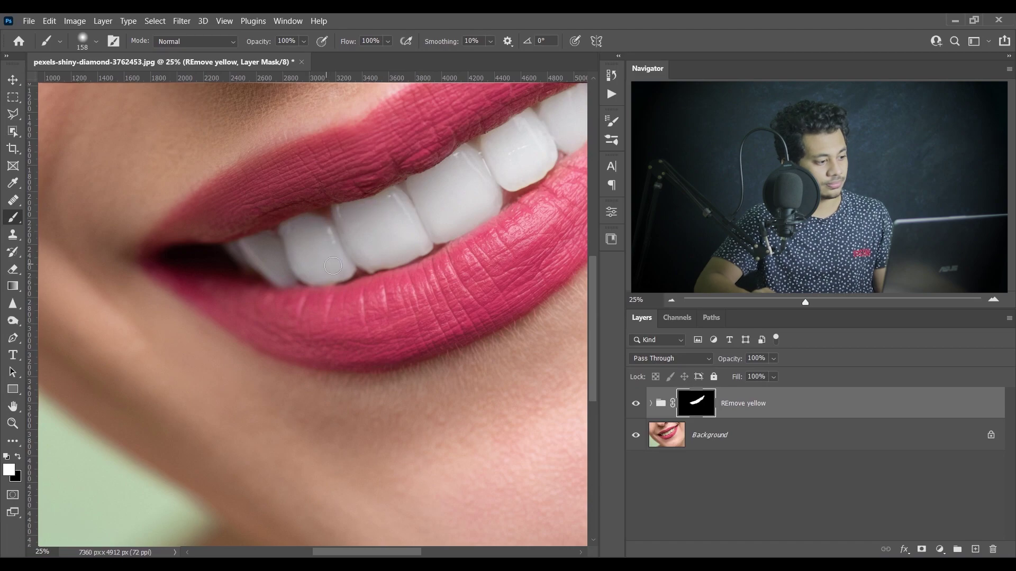
pyautogui.hscroll(3, 402, 246)
pyautogui.hscroll(3, 428, 198)
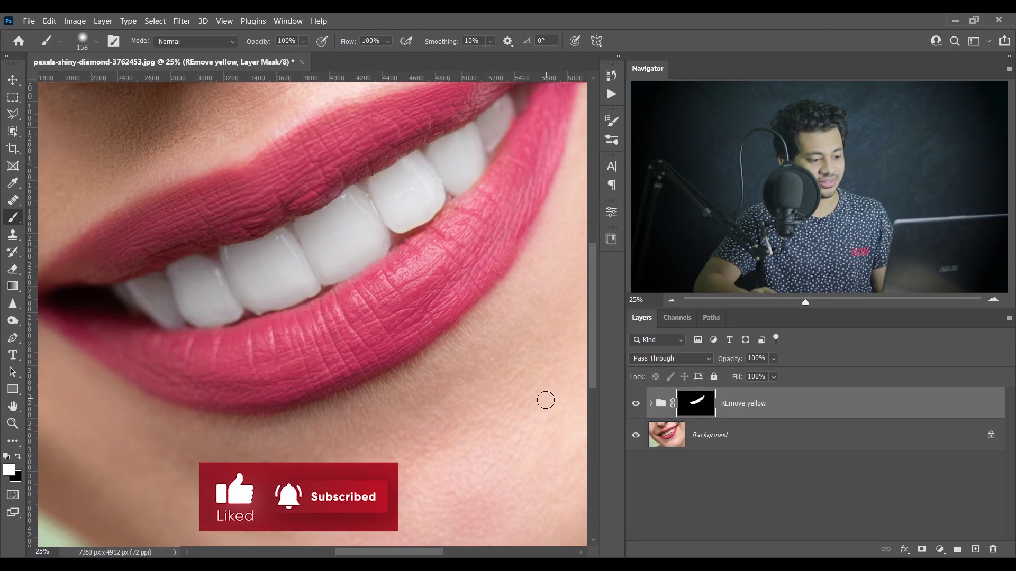
pyautogui.click(635, 405)
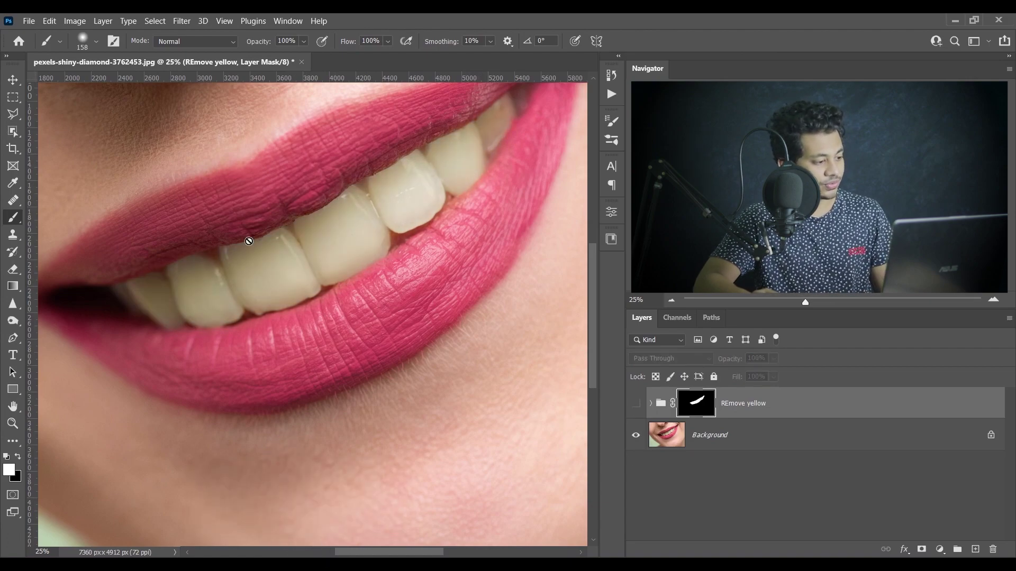
pyautogui.moveTo(287, 236); pyautogui.dragTo(287, 257)
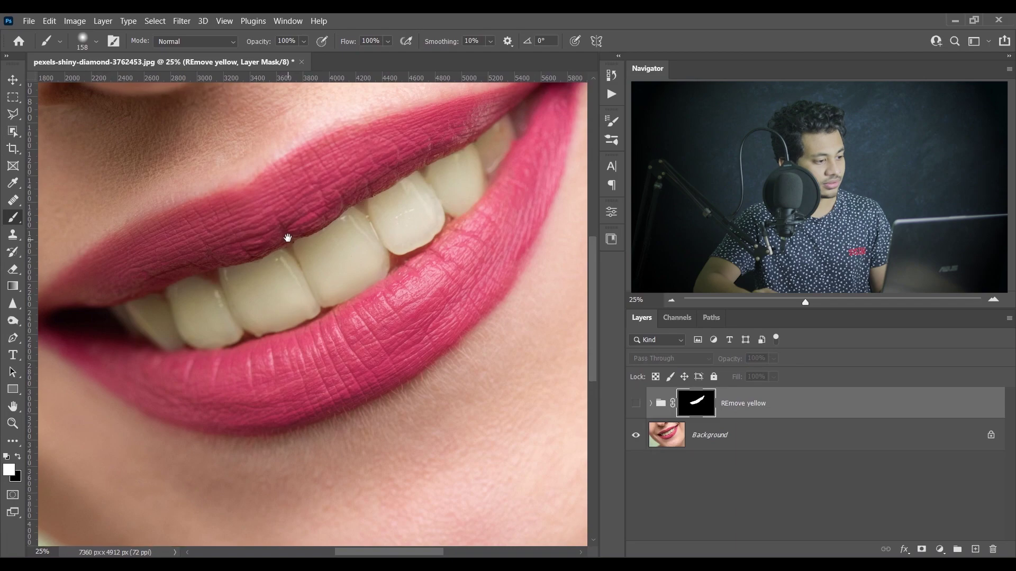
pyautogui.click(635, 405)
pyautogui.click(636, 406)
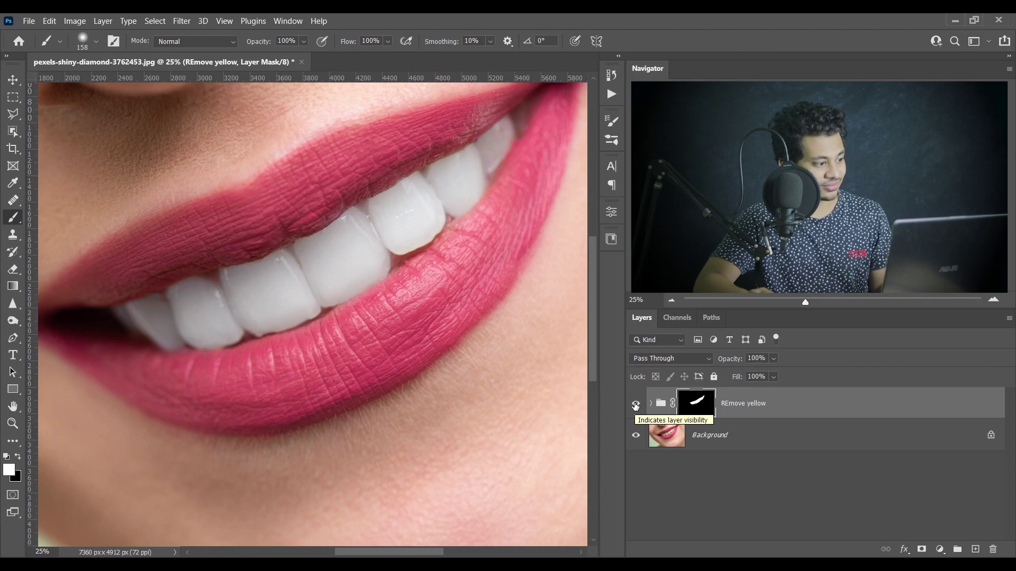
pyautogui.click(635, 404)
pyautogui.click(636, 405)
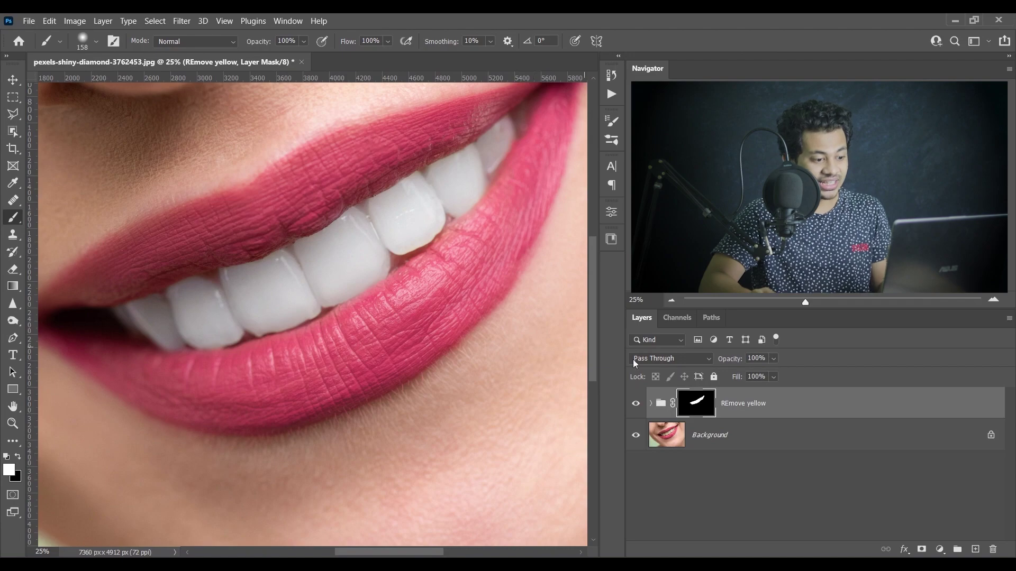
pyautogui.moveTo(736, 362); pyautogui.dragTo(729, 361)
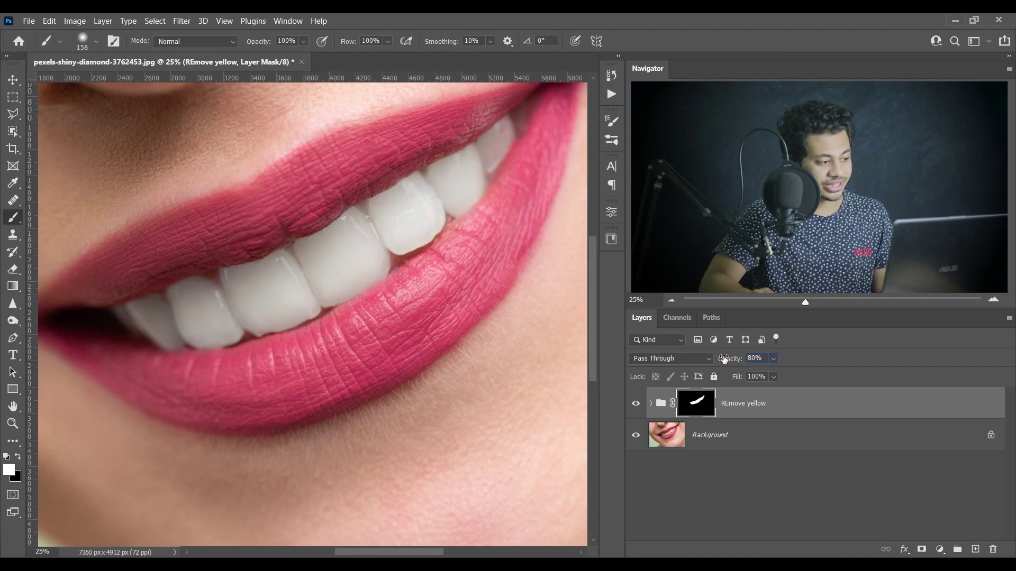
pyautogui.moveTo(724, 363); pyautogui.dragTo(738, 363)
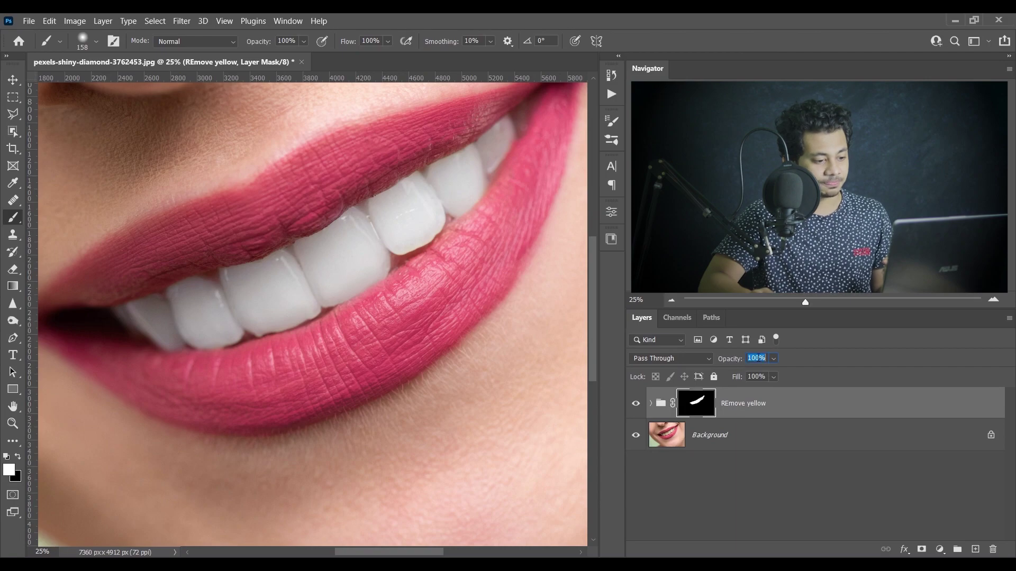
pyautogui.click(715, 406)
pyautogui.click(636, 404)
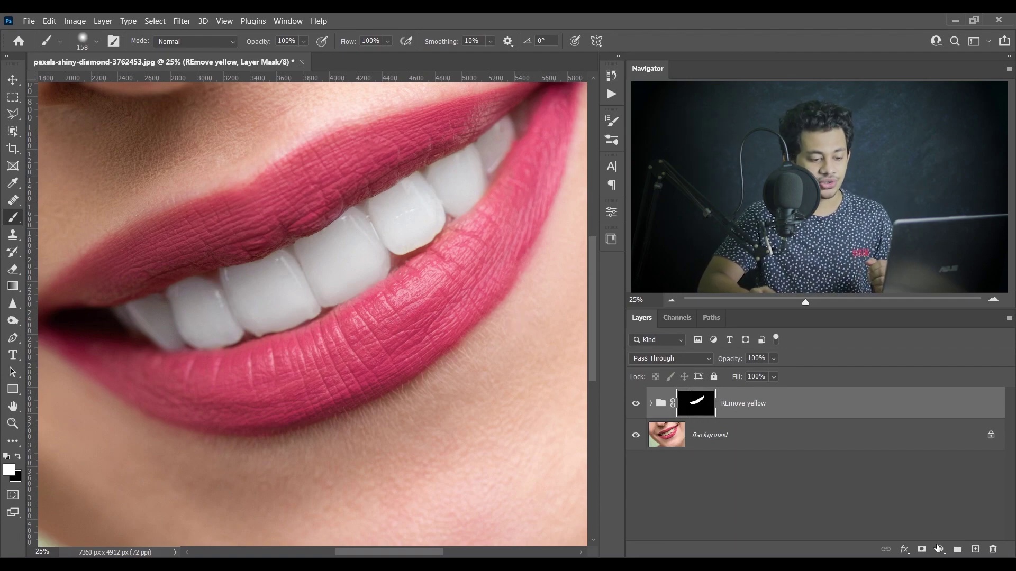
# Add a Color Balance layer with Midtones Yellow-Blue set to +10
pyautogui.click(938, 548)
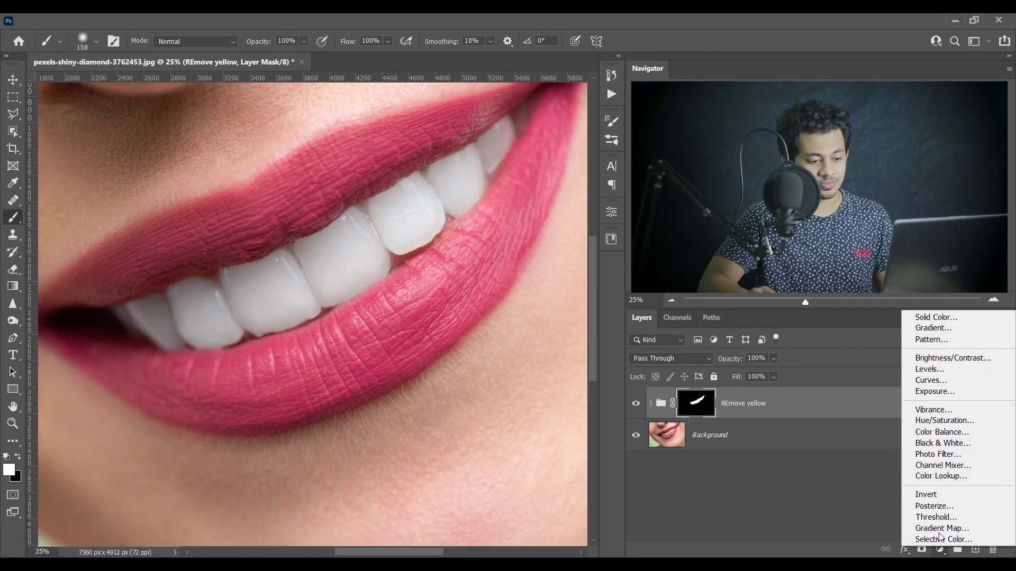
pyautogui.click(937, 433)
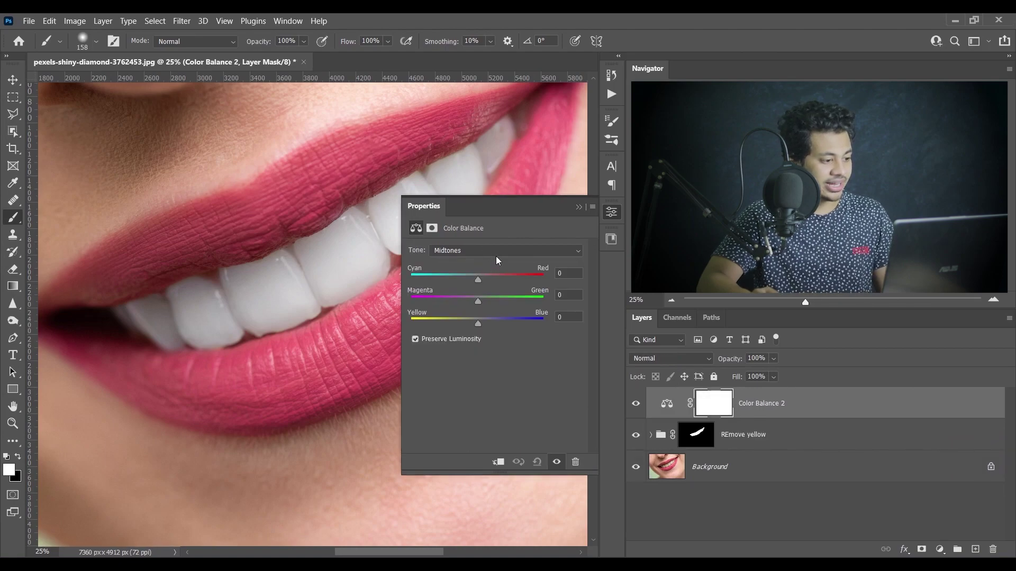
pyautogui.click(497, 253)
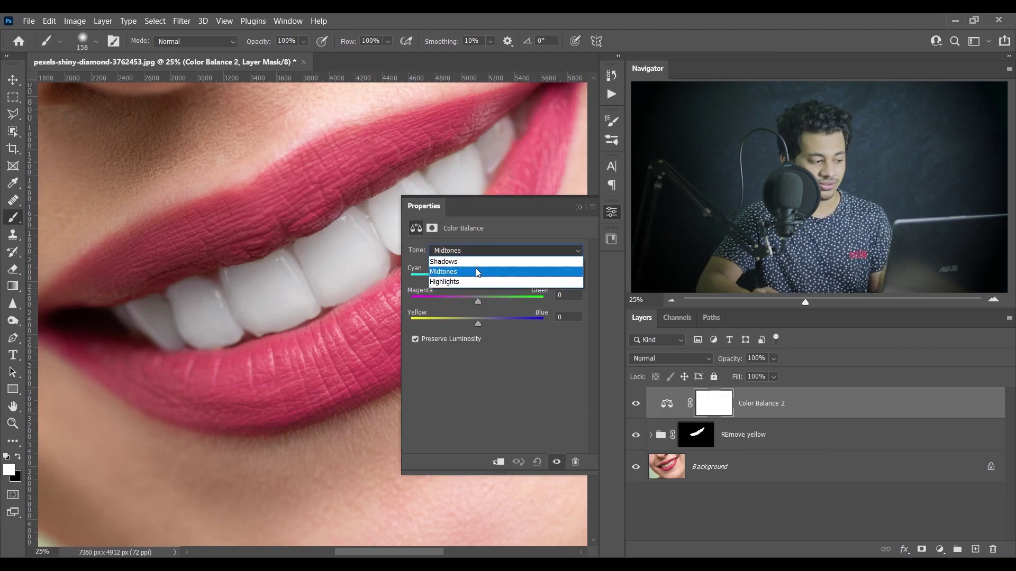
pyautogui.click(477, 274)
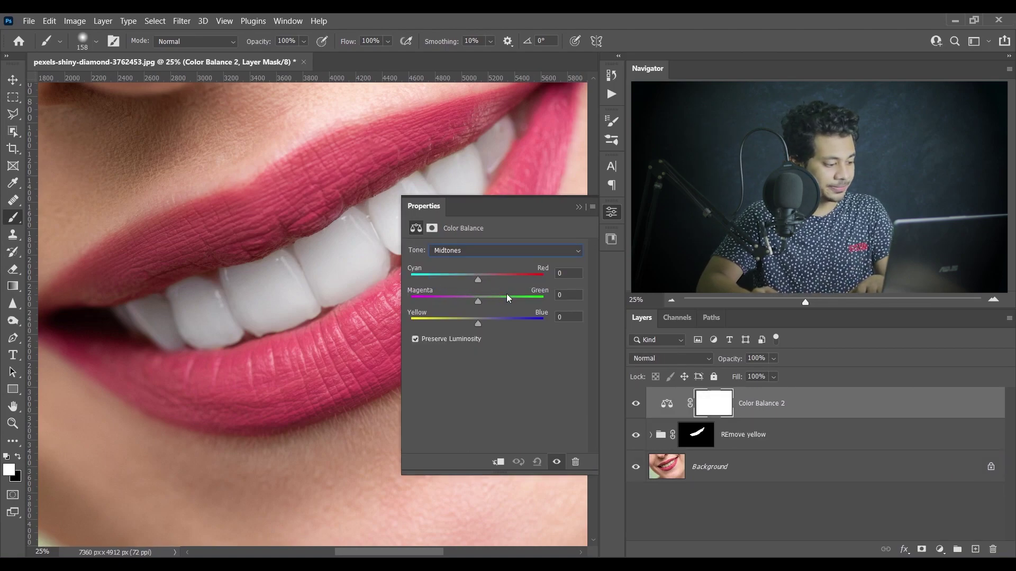
pyautogui.moveTo(479, 323); pyautogui.dragTo(485, 323)
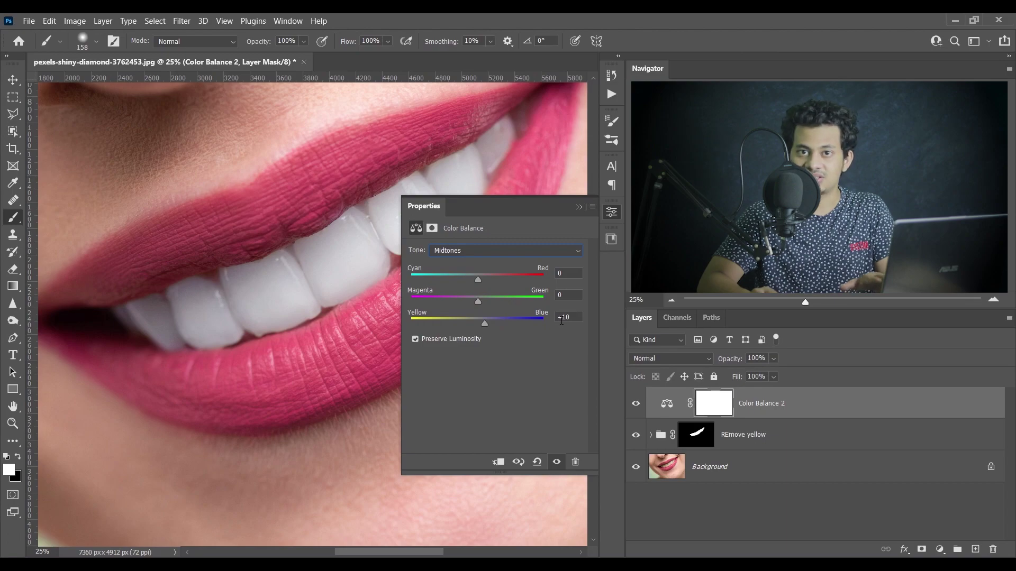
# Set Highlights Yellow-Blue to +10 and toggle Color Balance 2 to compare its effect
pyautogui.click(512, 255)
pyautogui.click(479, 280)
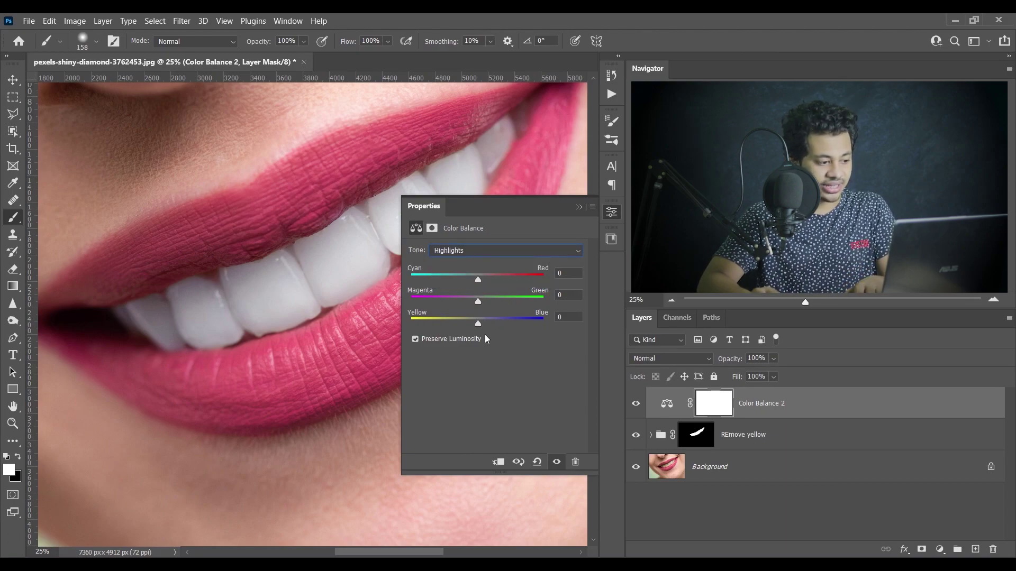
pyautogui.moveTo(477, 324); pyautogui.dragTo(485, 324)
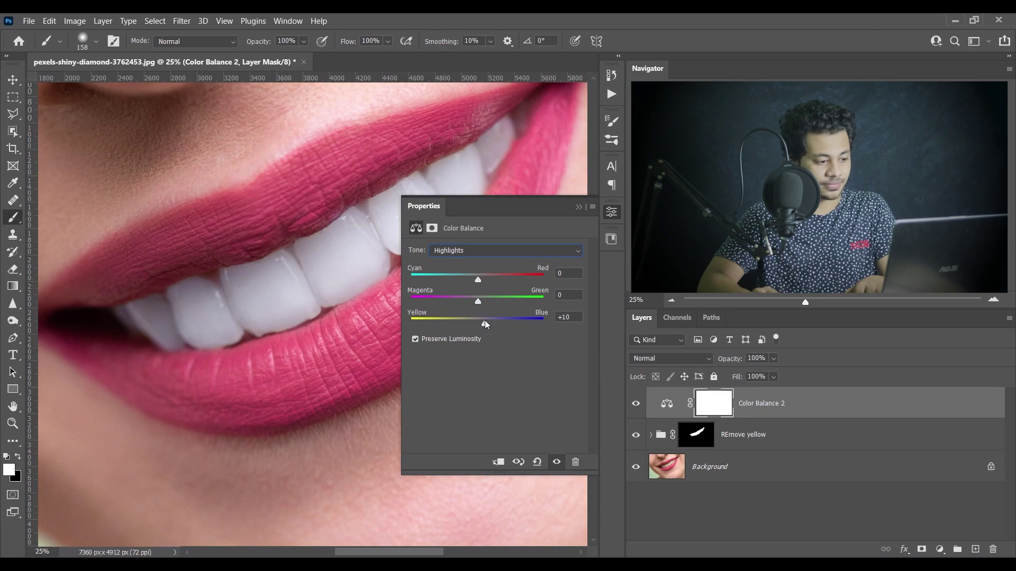
pyautogui.click(611, 214)
pyautogui.click(636, 403)
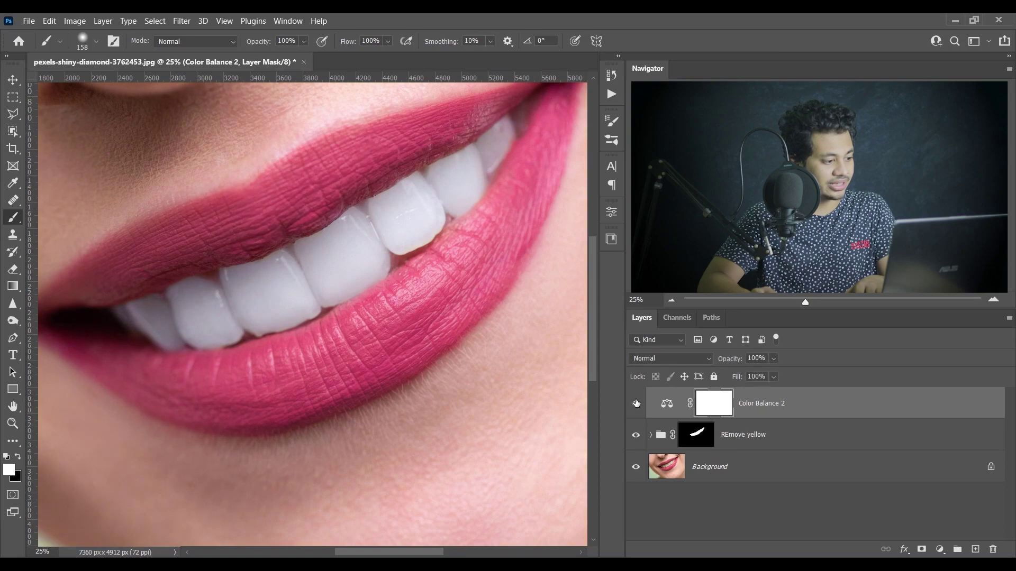
pyautogui.click(636, 404)
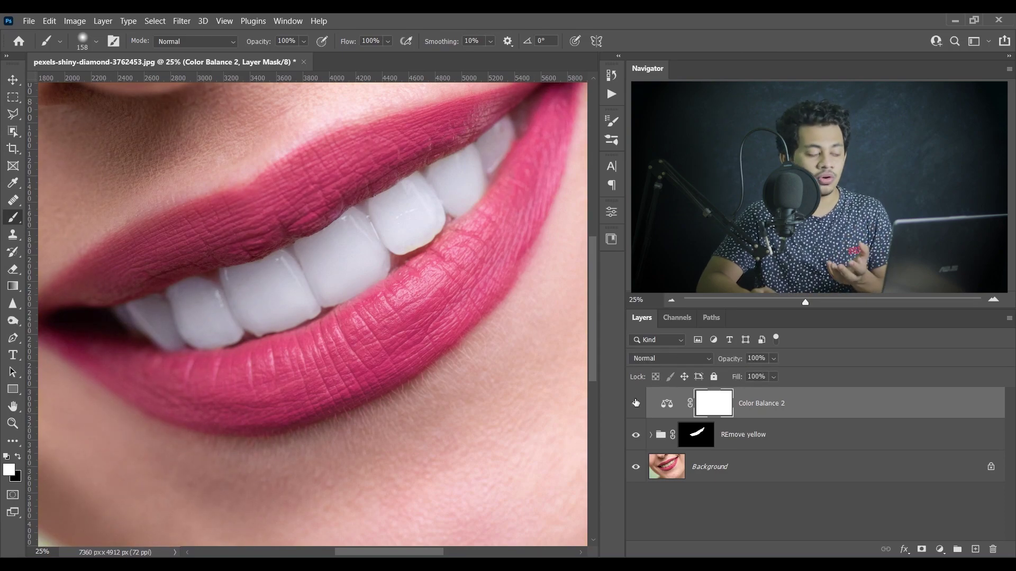
pyautogui.click(636, 404)
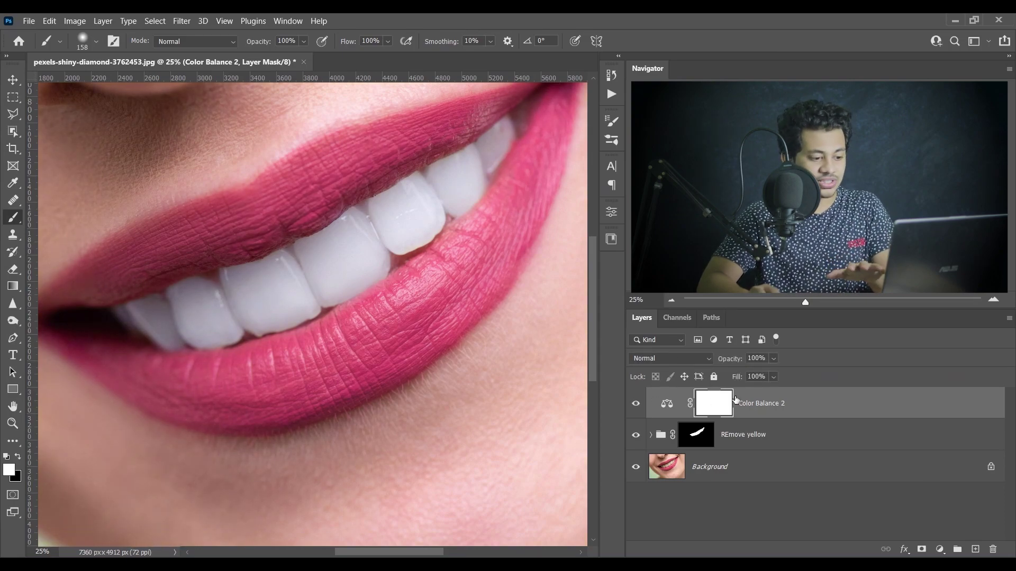
pyautogui.click(940, 549)
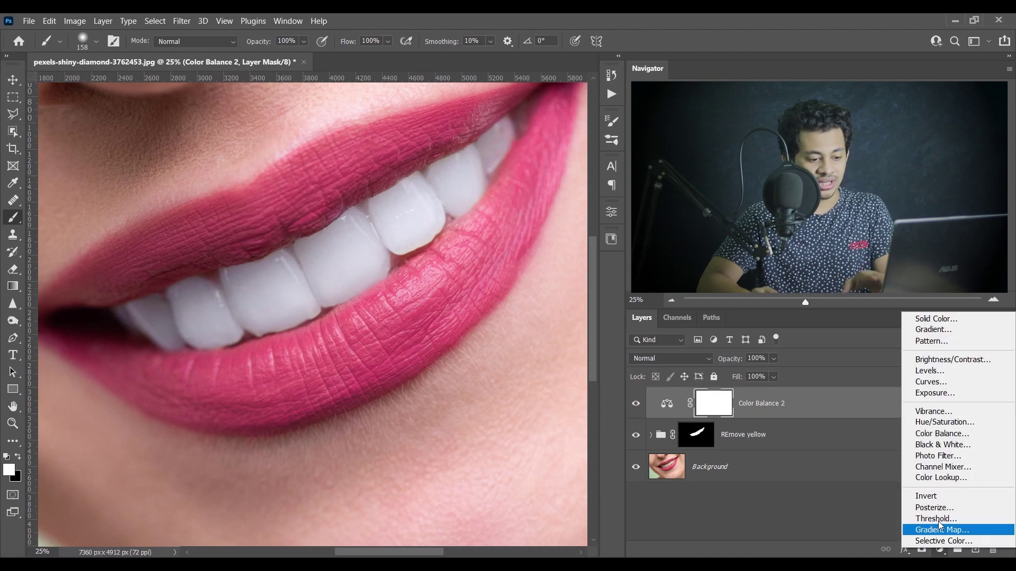
pyautogui.click(944, 423)
# Set Hue/Saturation 2 Master saturation to -10 and Yellows saturation to -50
pyautogui.click(477, 270)
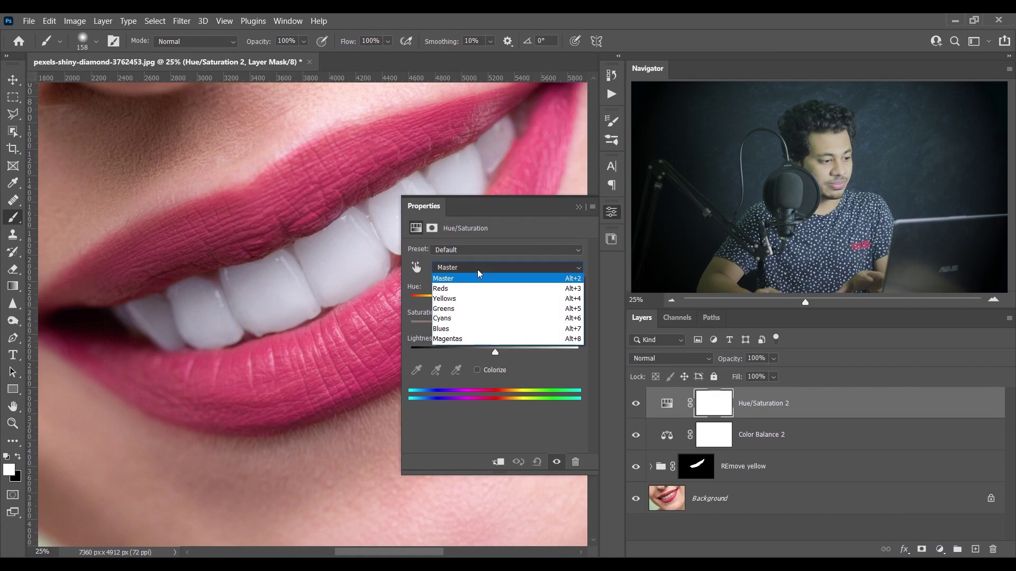
pyautogui.moveTo(494, 326); pyautogui.dragTo(486, 324)
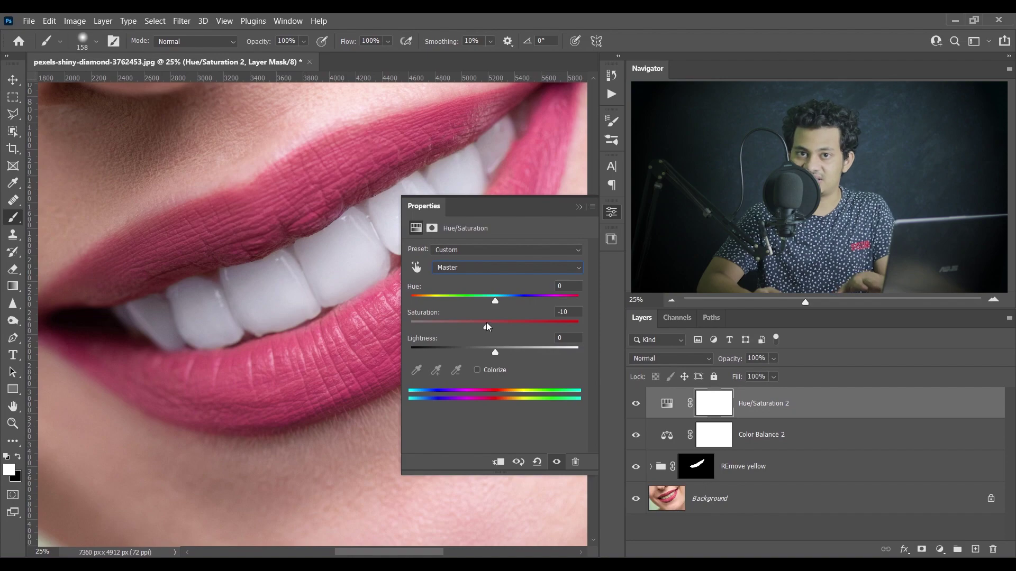
pyautogui.click(493, 271)
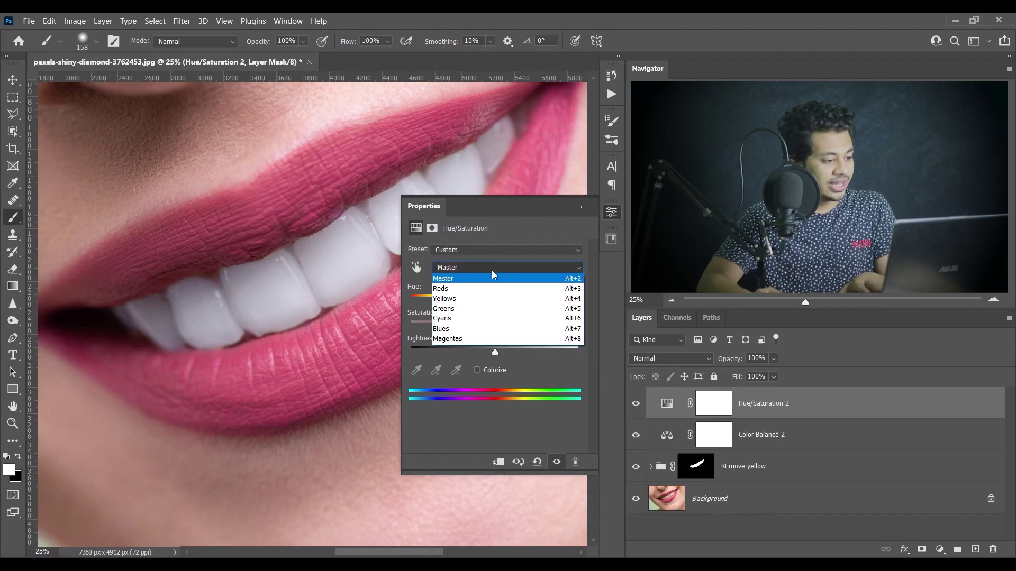
pyautogui.click(492, 304)
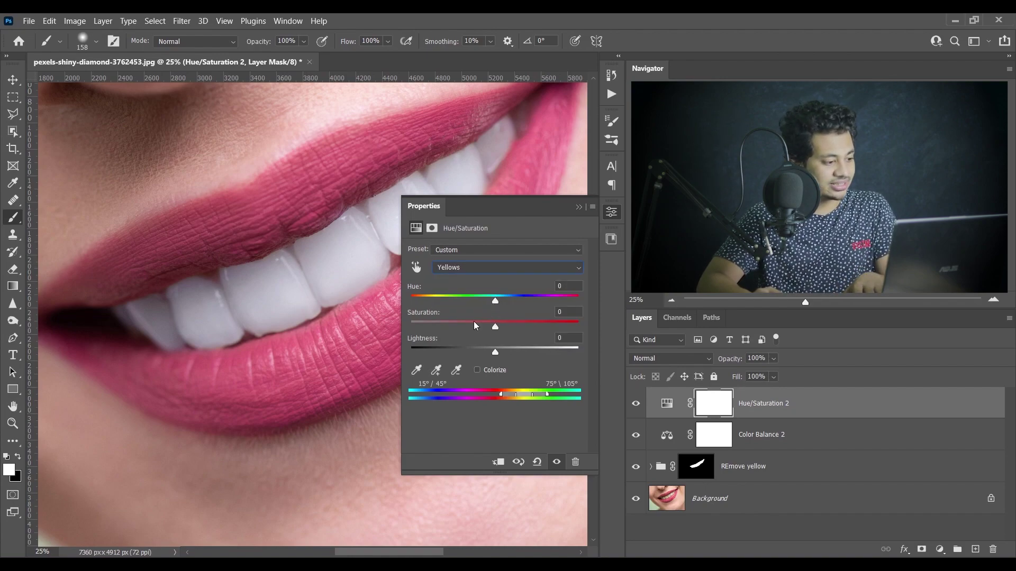
pyautogui.moveTo(475, 325); pyautogui.dragTo(453, 328)
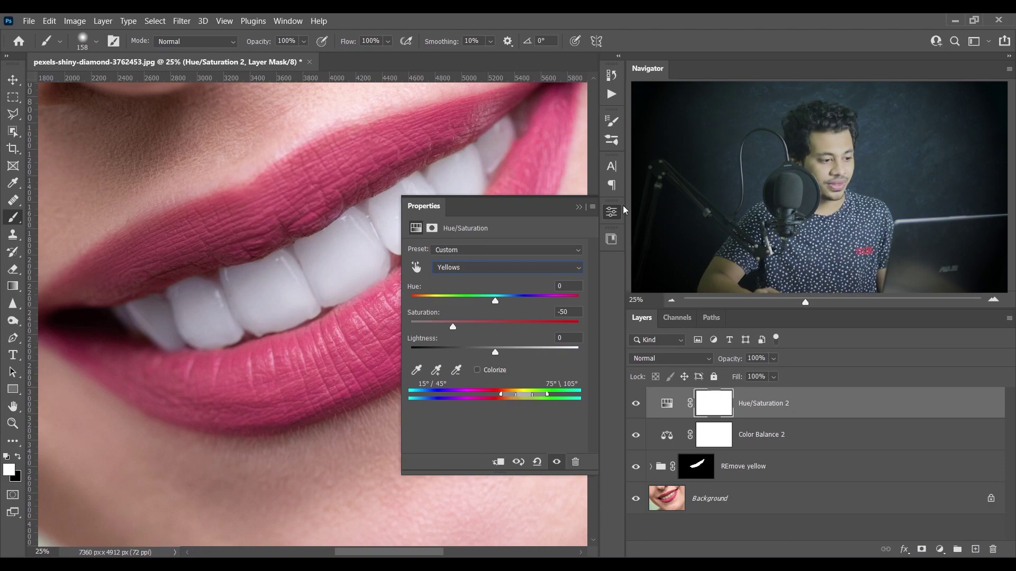
pyautogui.click(612, 212)
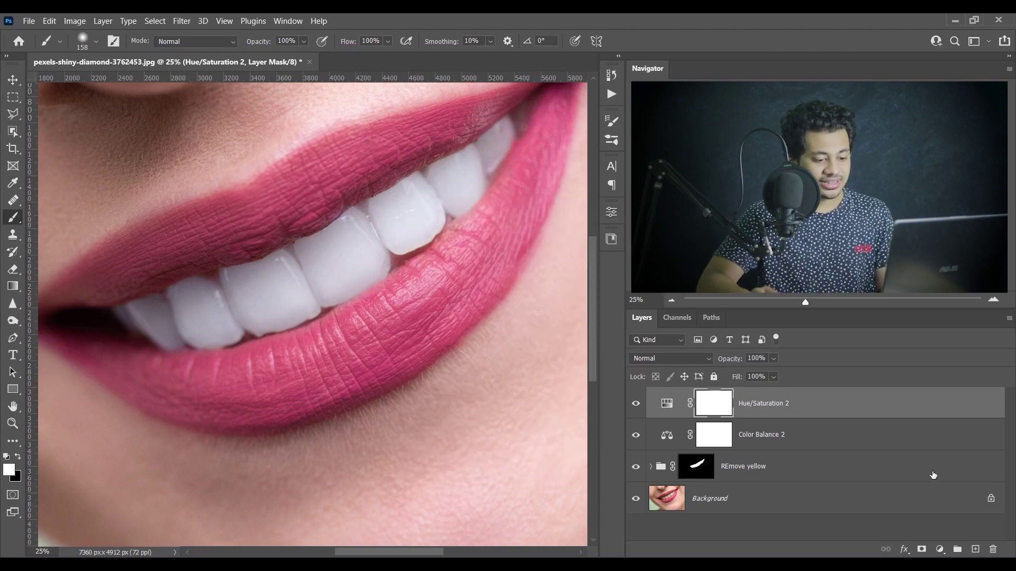
pyautogui.click(939, 549)
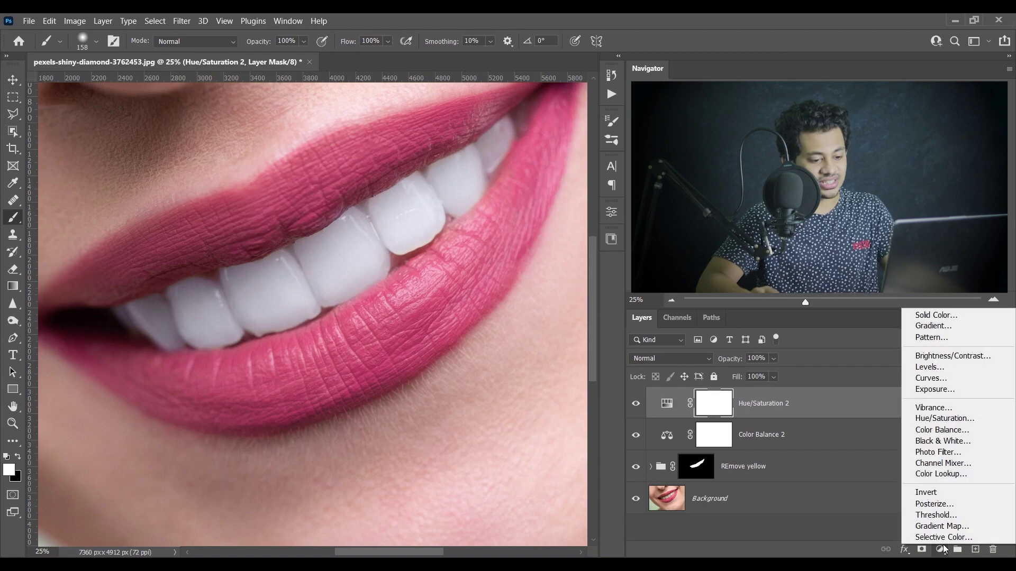
# Add a Curves layer with an RGB midtone point raised from input 120 to output 131
pyautogui.click(918, 379)
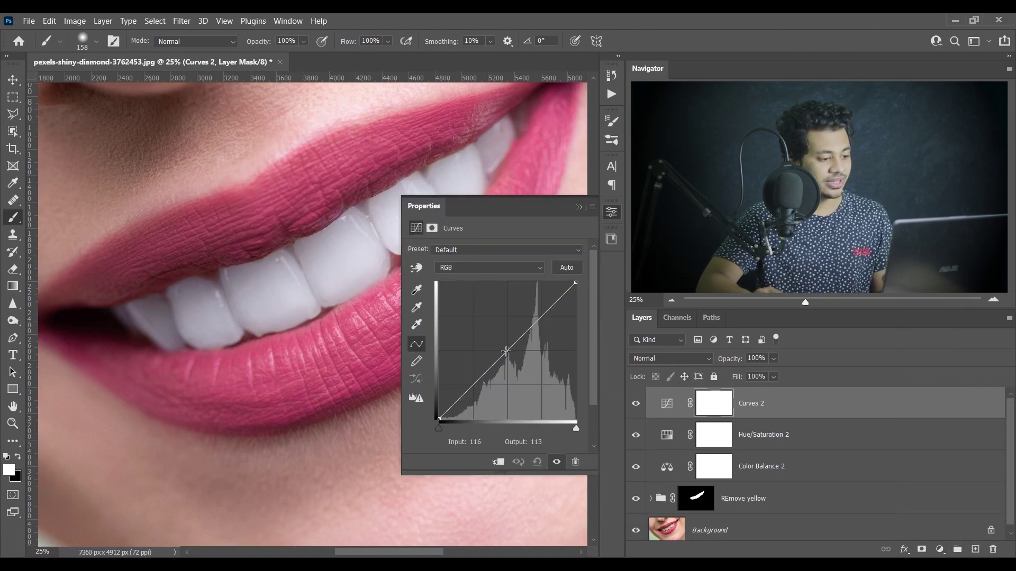
pyautogui.click(505, 351)
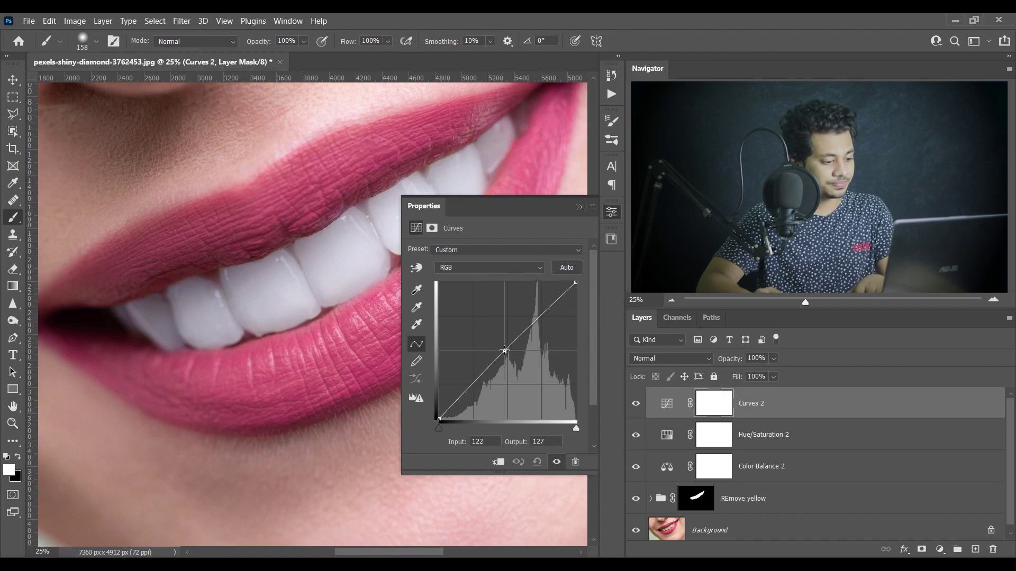
pyautogui.press('Up')
pyautogui.press('Up')
pyautogui.press('Up')
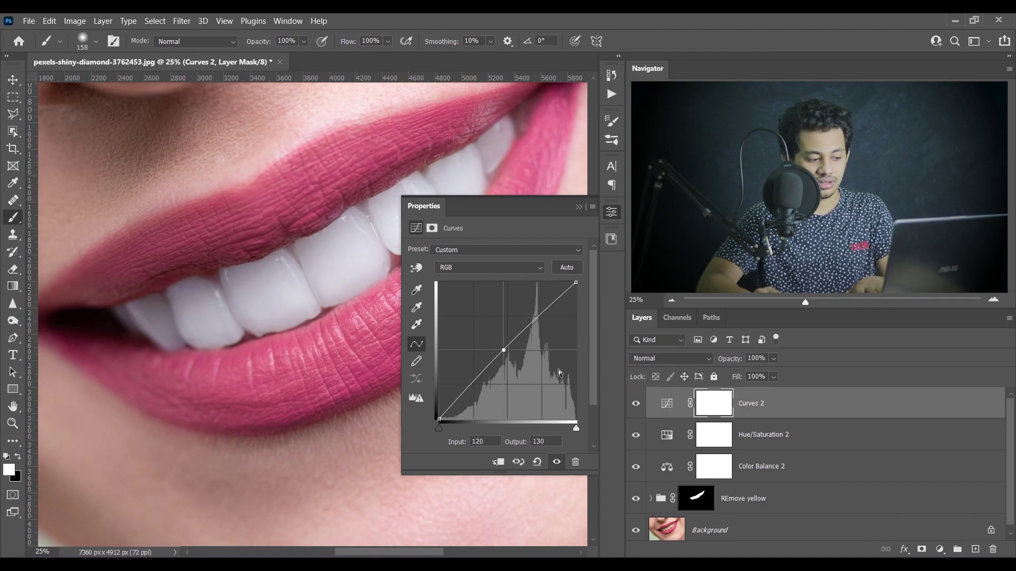
pyautogui.press('Up')
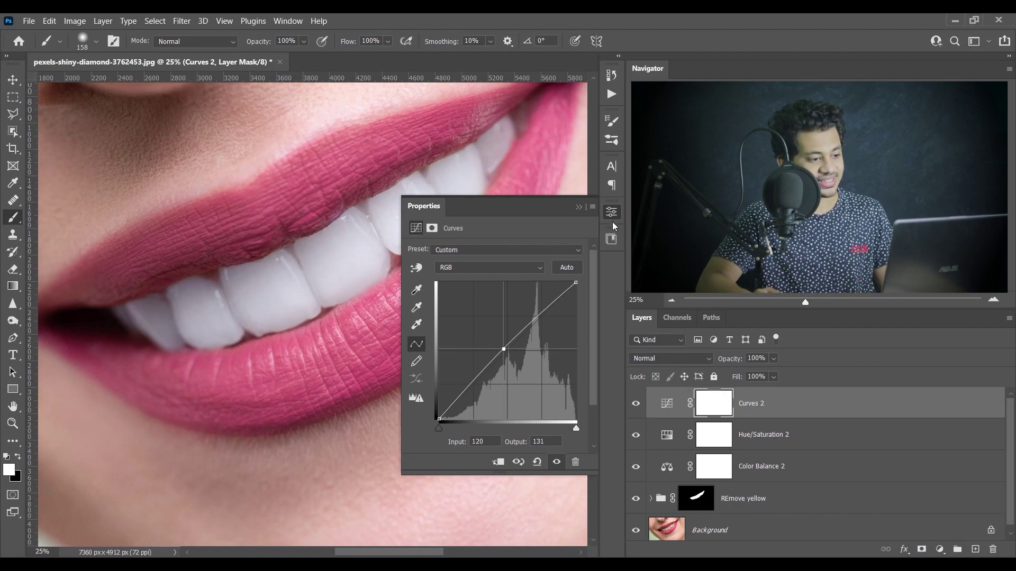
pyautogui.click(611, 213)
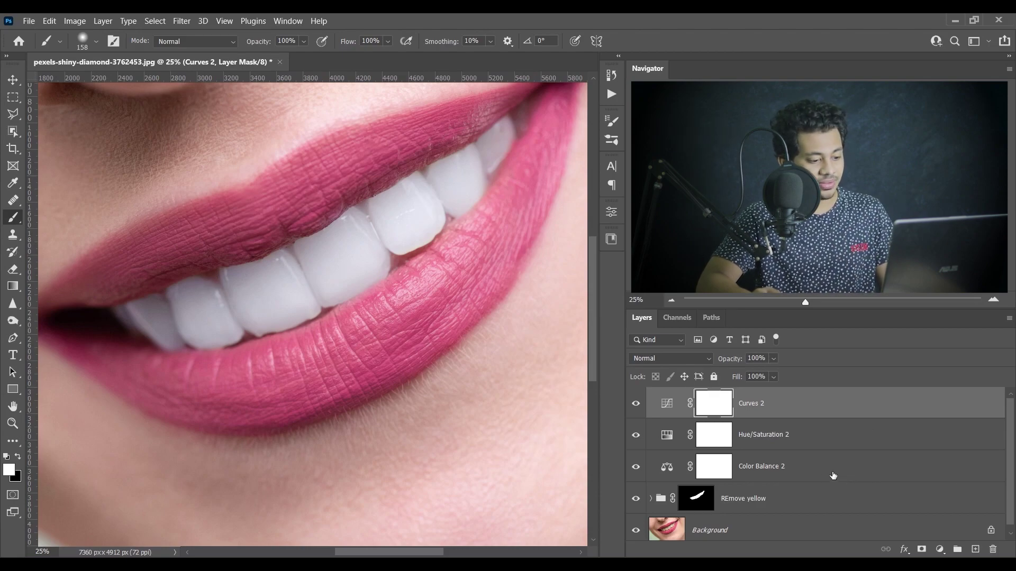
pyautogui.keyDown('shift'); pyautogui.click(798, 469); pyautogui.keyUp('shift')
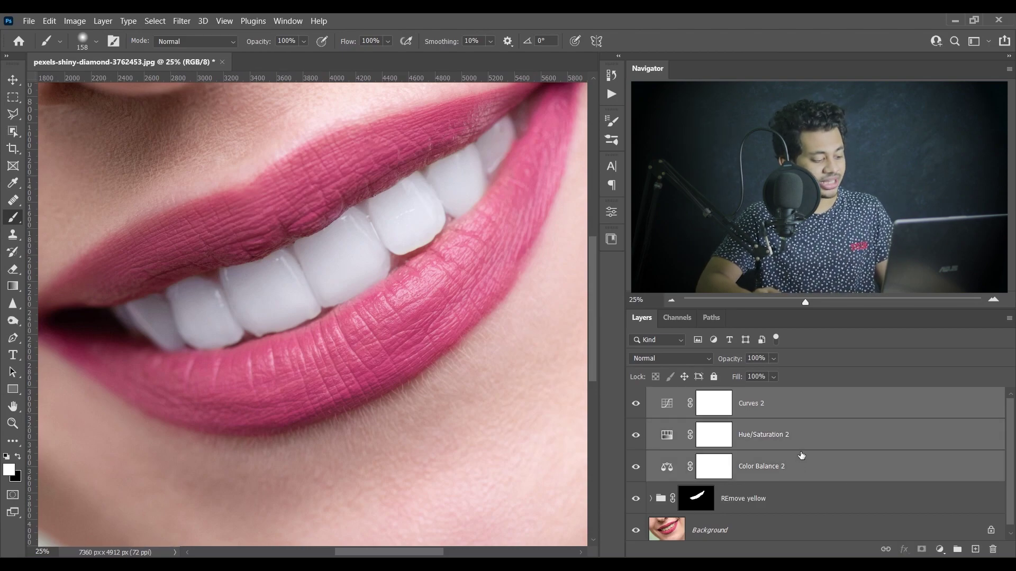
# Group the three adjustments as 'White teeth' and copy REmove yellow's teeth mask onto it
pyautogui.hotkey('ctrl', 'g')
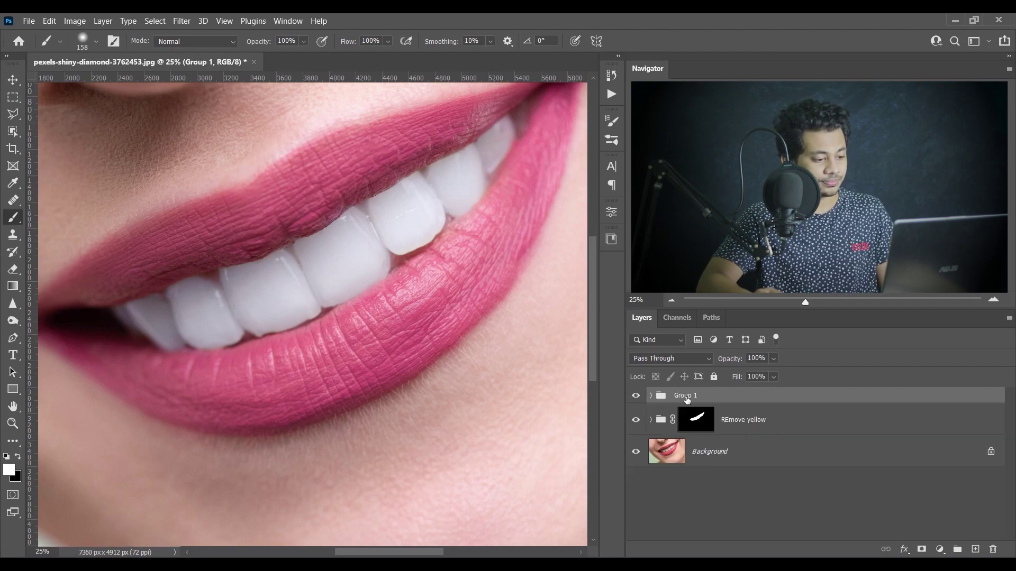
pyautogui.doubleClick(684, 395)
pyautogui.write('White teeth')
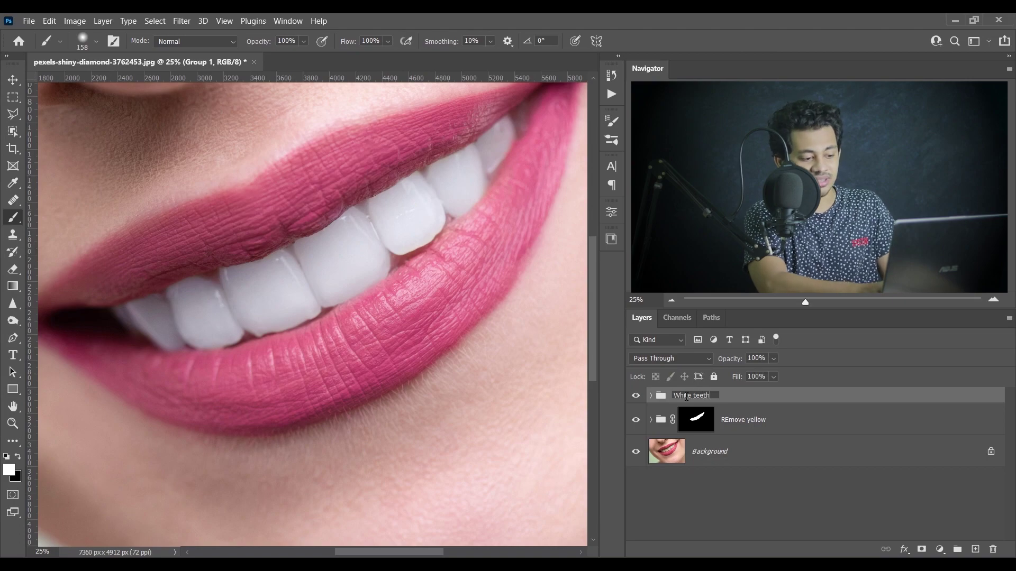
pyautogui.press('Return')
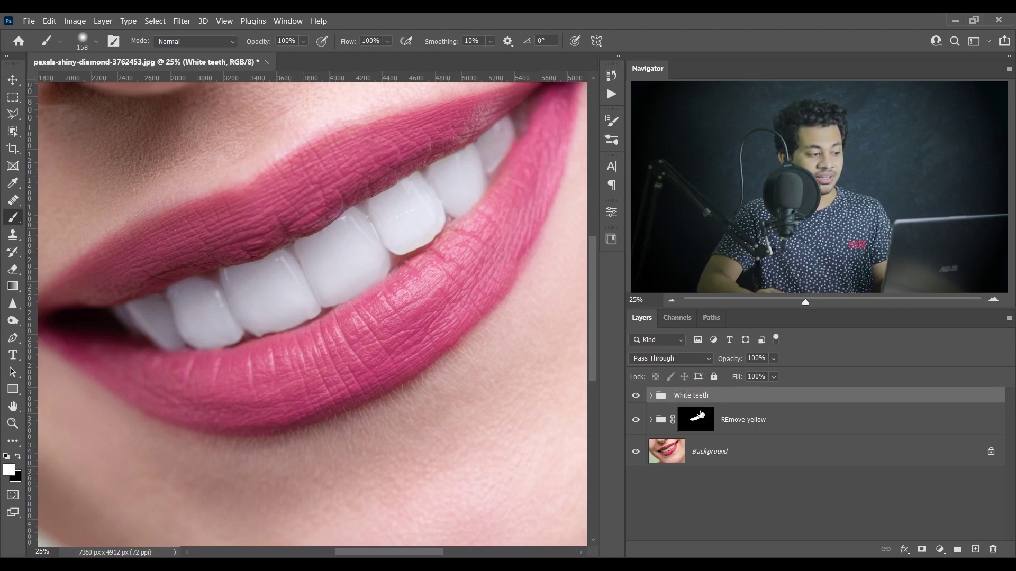
pyautogui.click(709, 408)
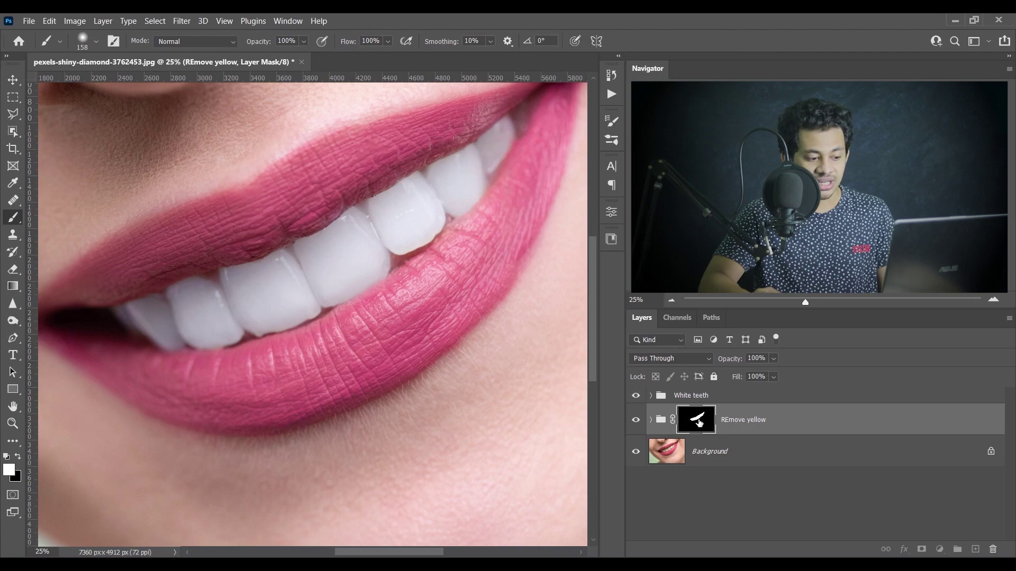
pyautogui.moveTo(699, 422); pyautogui.dragTo(698, 401)
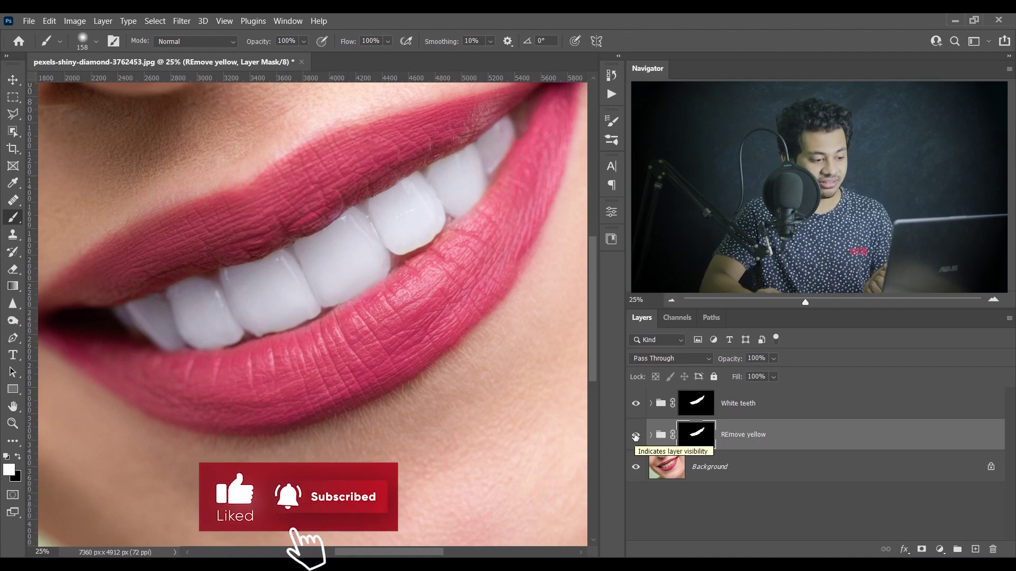
# Toggle the REmove yellow and White teeth groups on and off to compare the teeth before and after
pyautogui.click(635, 436)
pyautogui.click(636, 404)
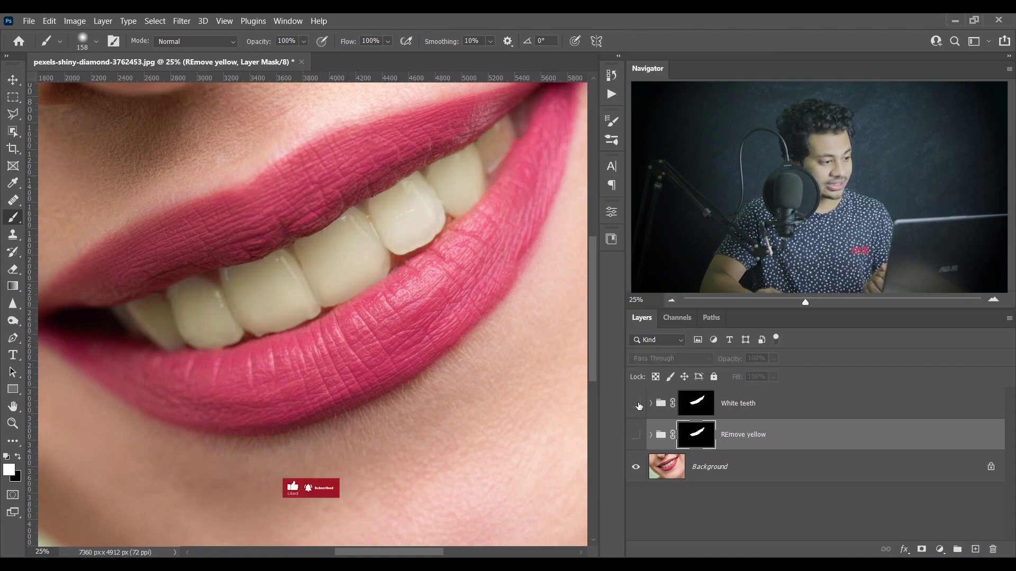
pyautogui.click(636, 404)
pyautogui.click(636, 404)
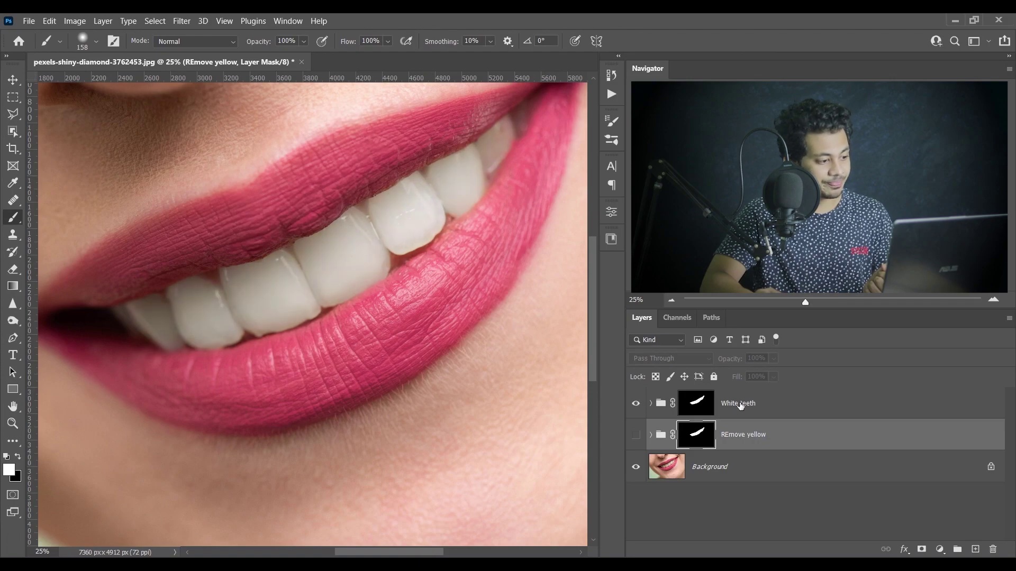
pyautogui.click(737, 406)
pyautogui.click(635, 404)
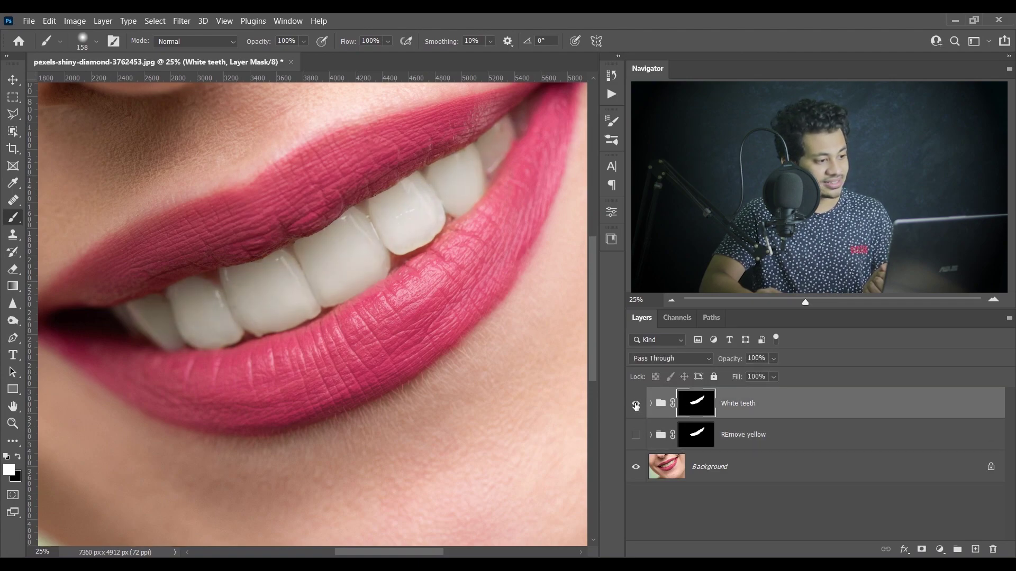
pyautogui.click(635, 403)
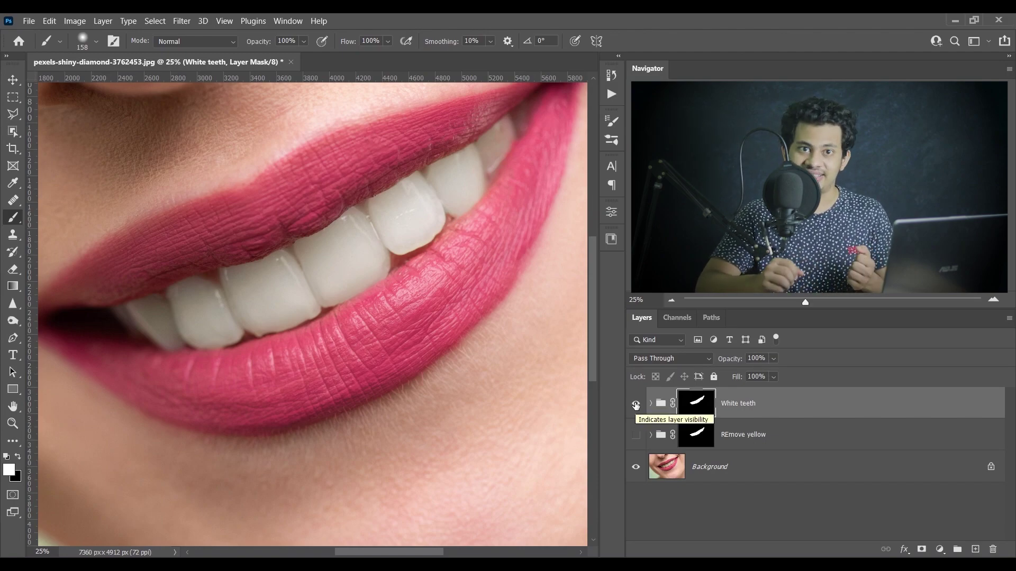
# Show REmove yellow again and set its opacity to 84% and White teeth to 92%
pyautogui.click(636, 434)
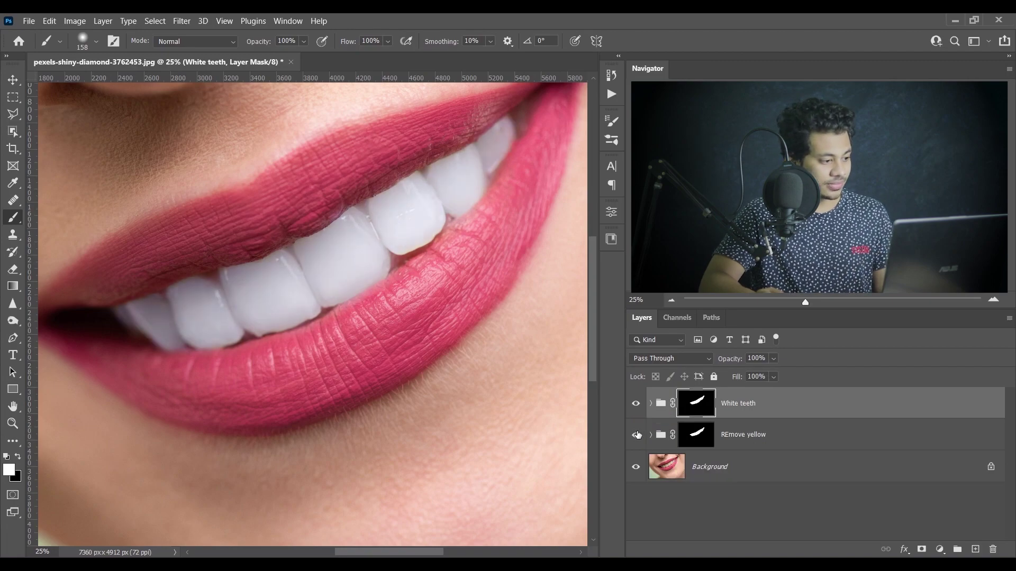
pyautogui.click(758, 436)
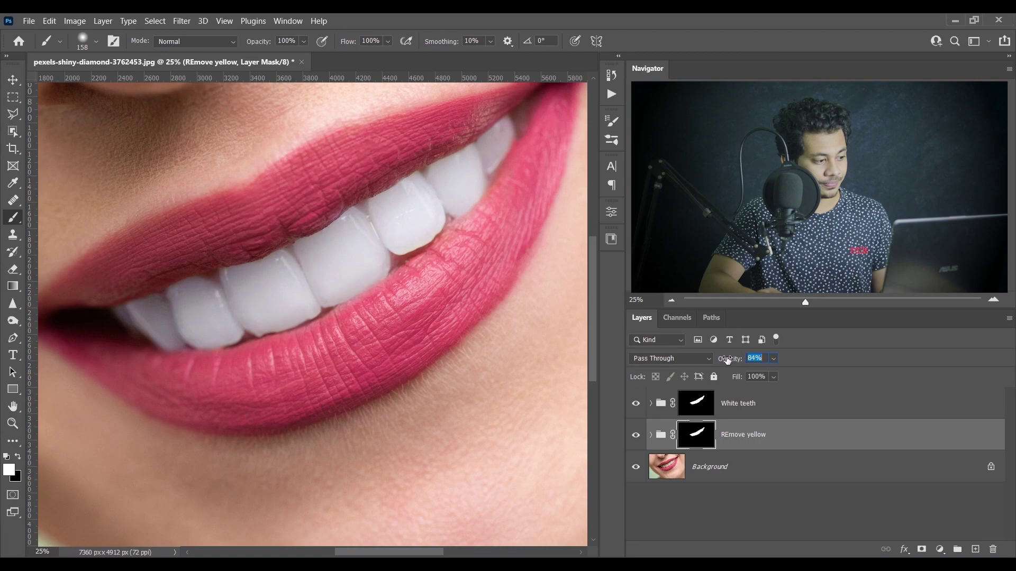
pyautogui.click(762, 411)
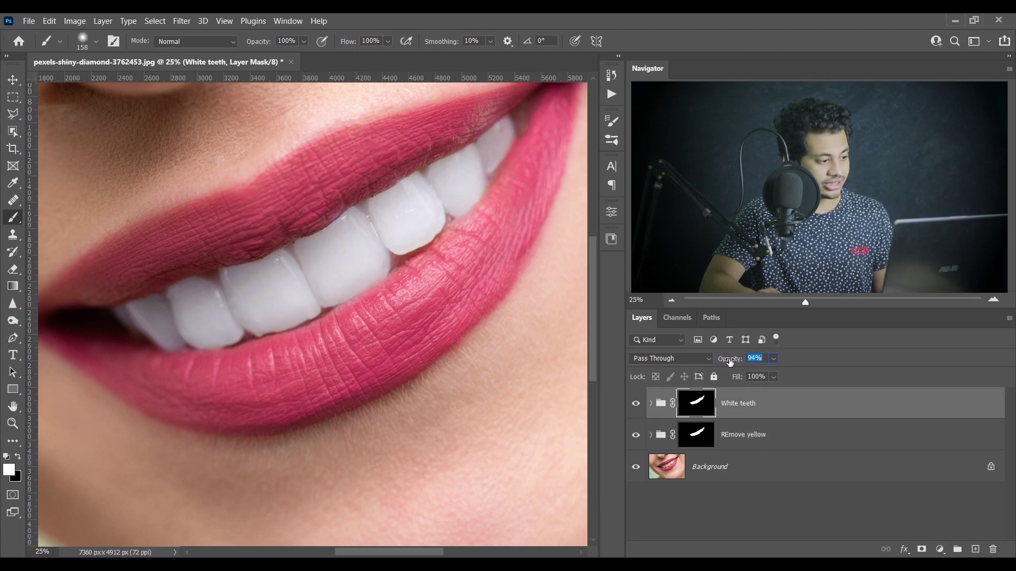
# Toggle both whitening groups to compare against the original teeth, zooming out to see more of the face
pyautogui.keyDown('alt'); pyautogui.click(636, 467); pyautogui.keyUp('alt')
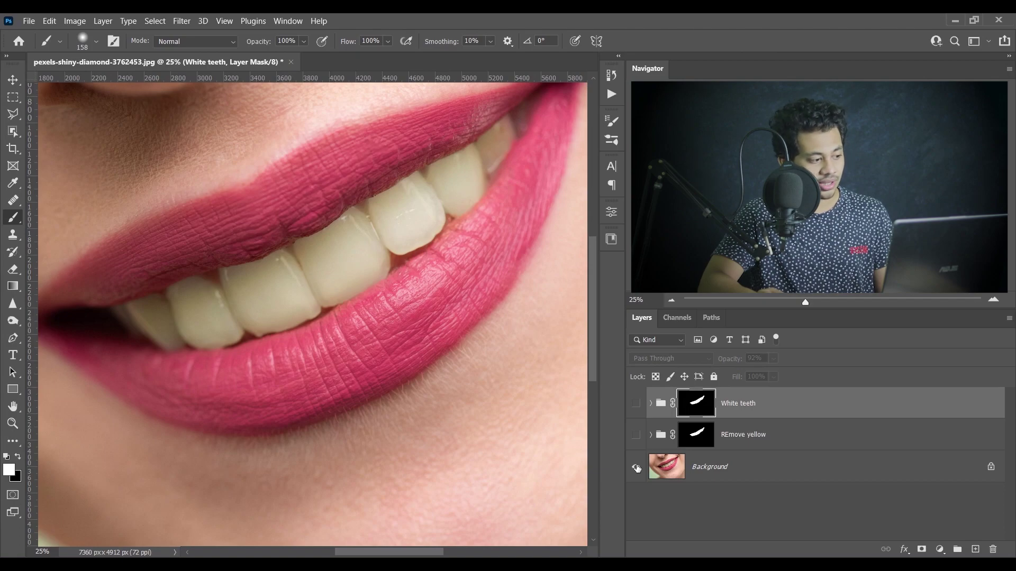
pyautogui.keyDown('alt'); pyautogui.click(636, 467); pyautogui.keyUp('alt')
pyautogui.keyDown('alt'); pyautogui.click(636, 468); pyautogui.keyUp('alt')
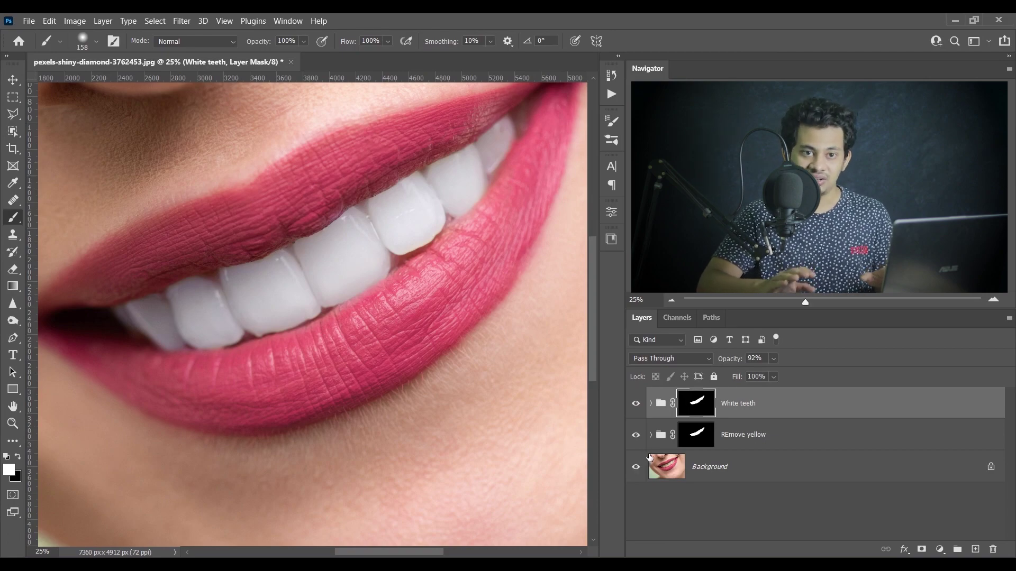
pyautogui.hotkey('ctrl', '-')
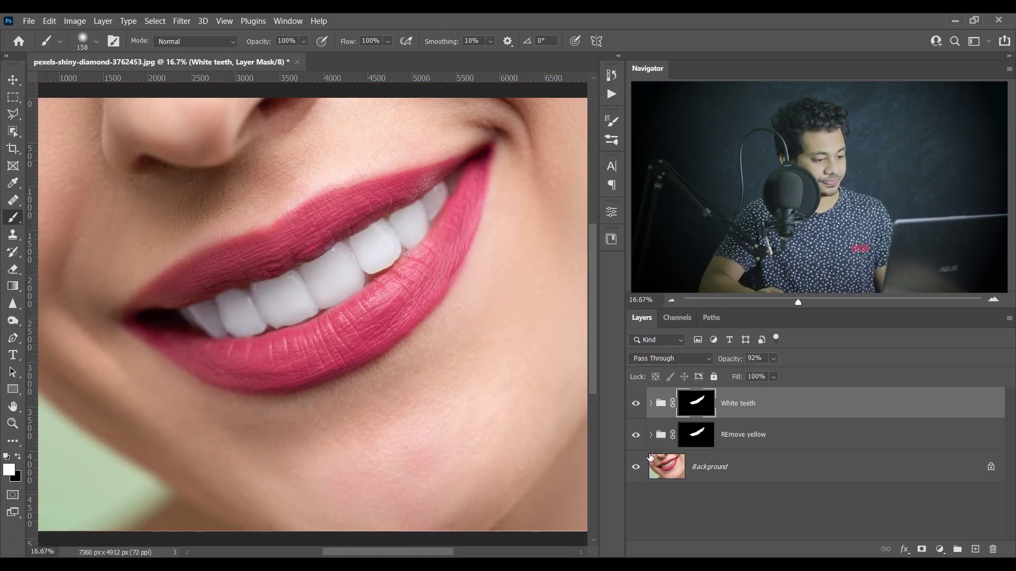
pyautogui.keyDown('alt'); pyautogui.click(636, 468); pyautogui.keyUp('alt')
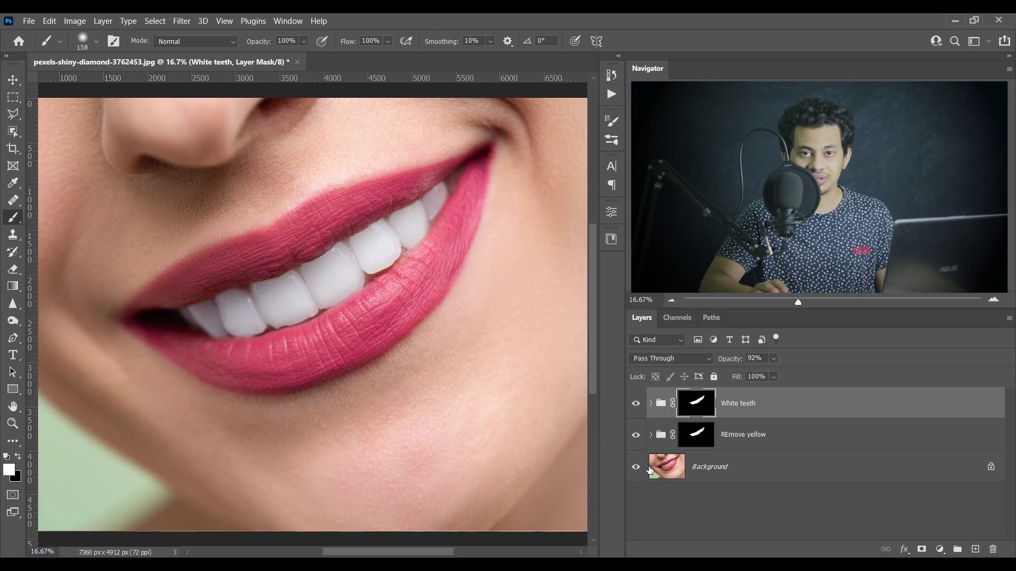